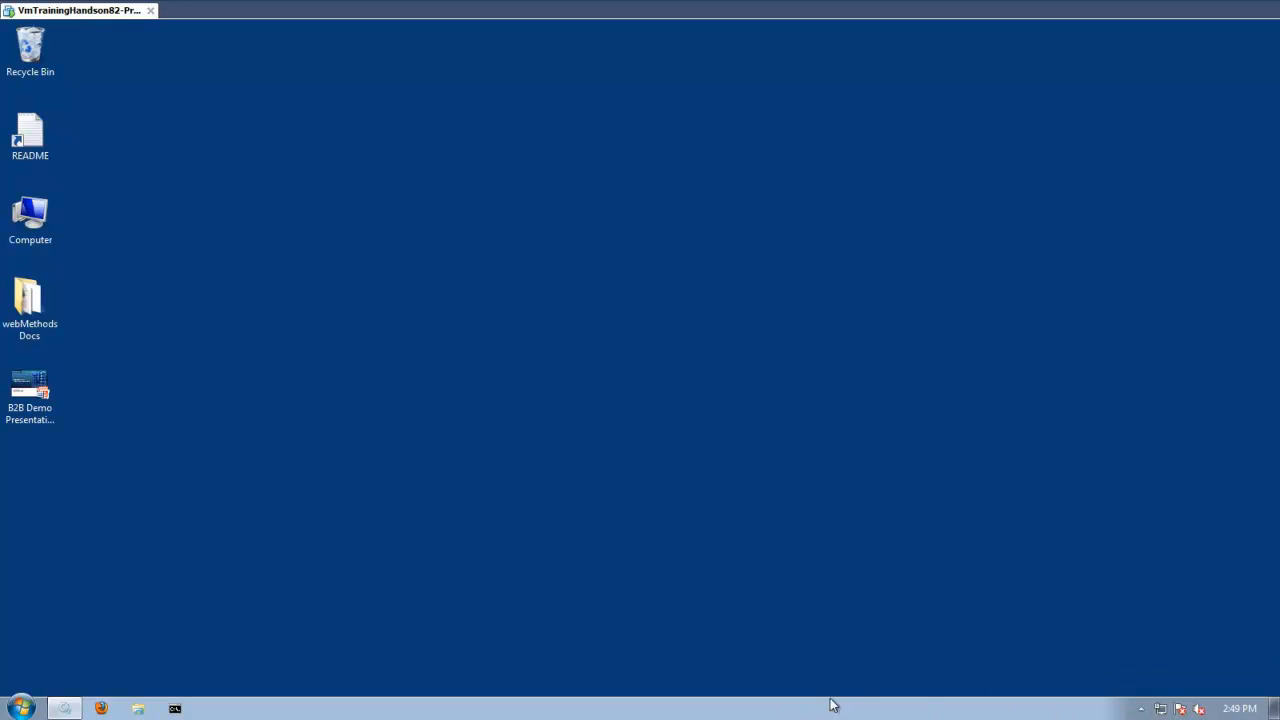
Open the browser, go to the My webMethods bookmark and log in with the prefilled Administrator account.
left_click(100, 709)
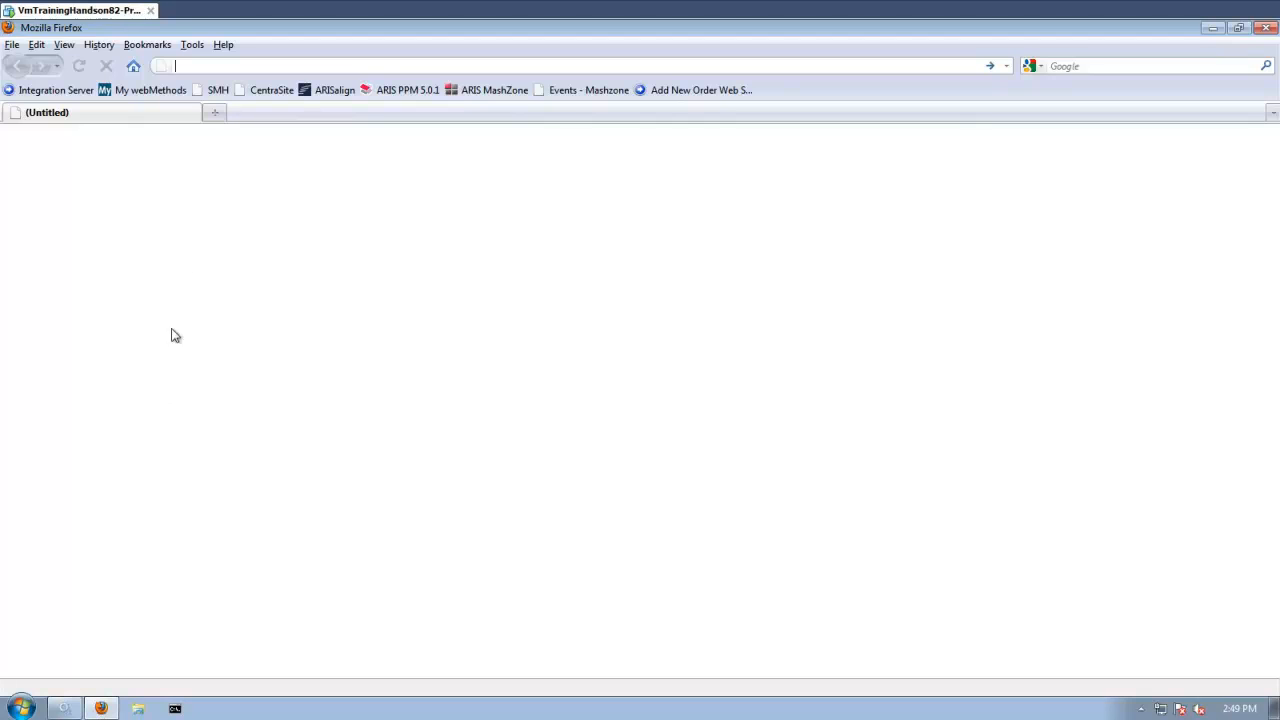
left_click(136, 92)
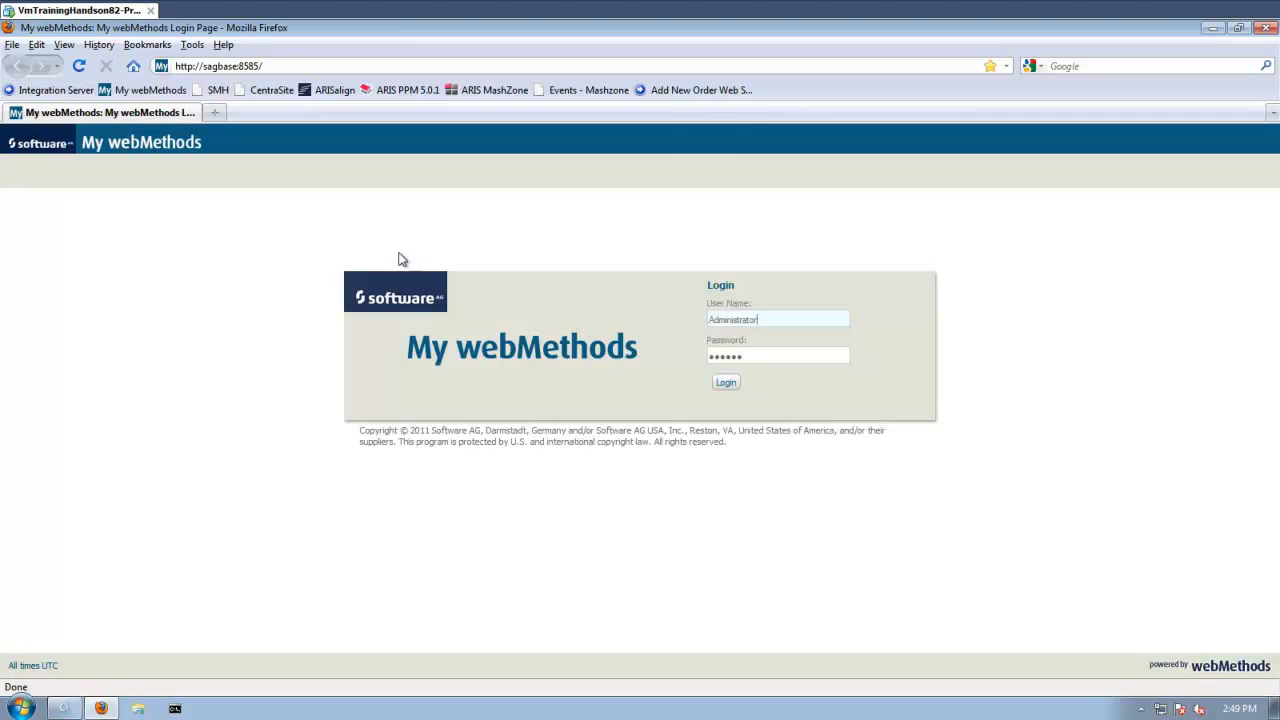
left_click(726, 385)
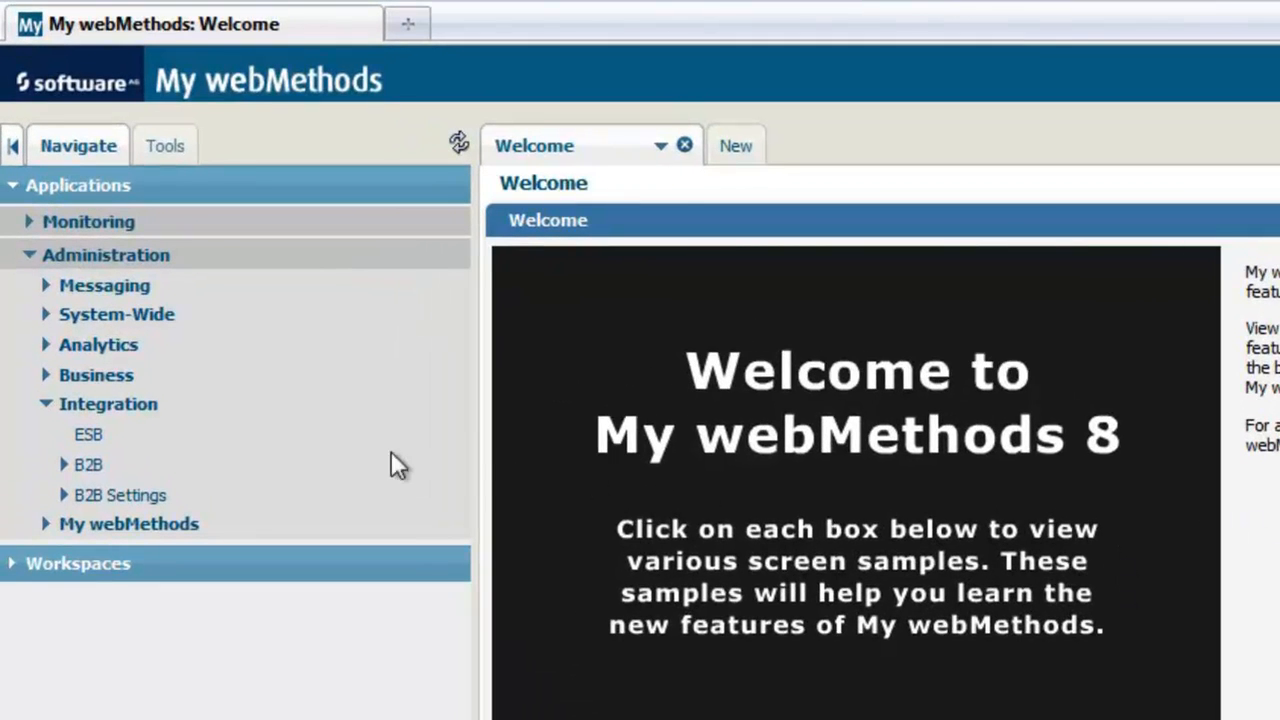
Navigate to B2B Partner Administration and open Partner Profiles.
left_click(63, 466)
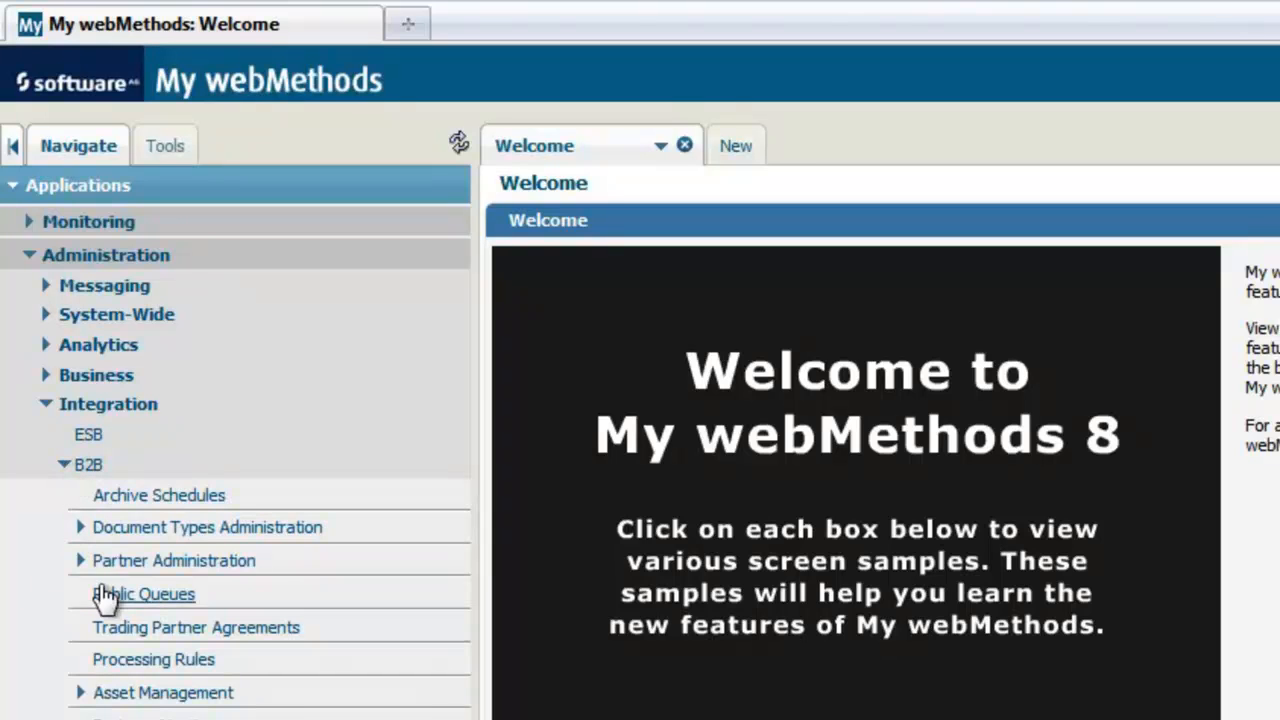
left_click(80, 561)
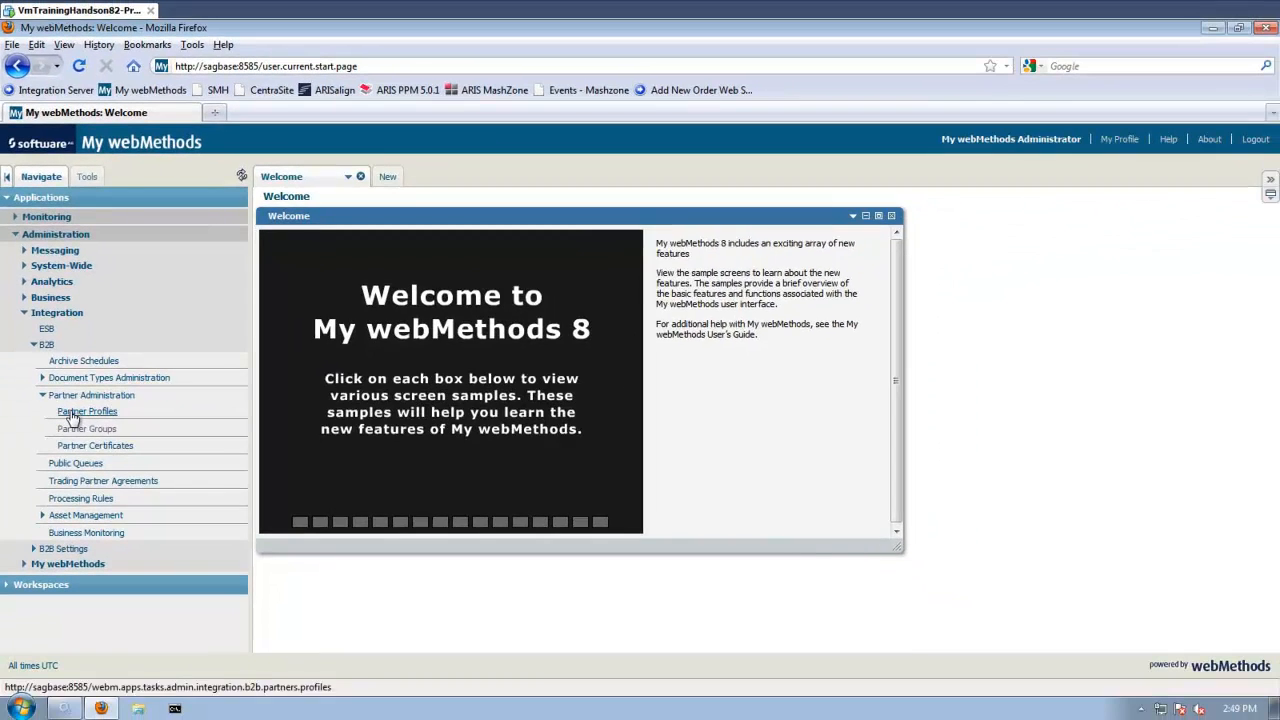
left_click(72, 415)
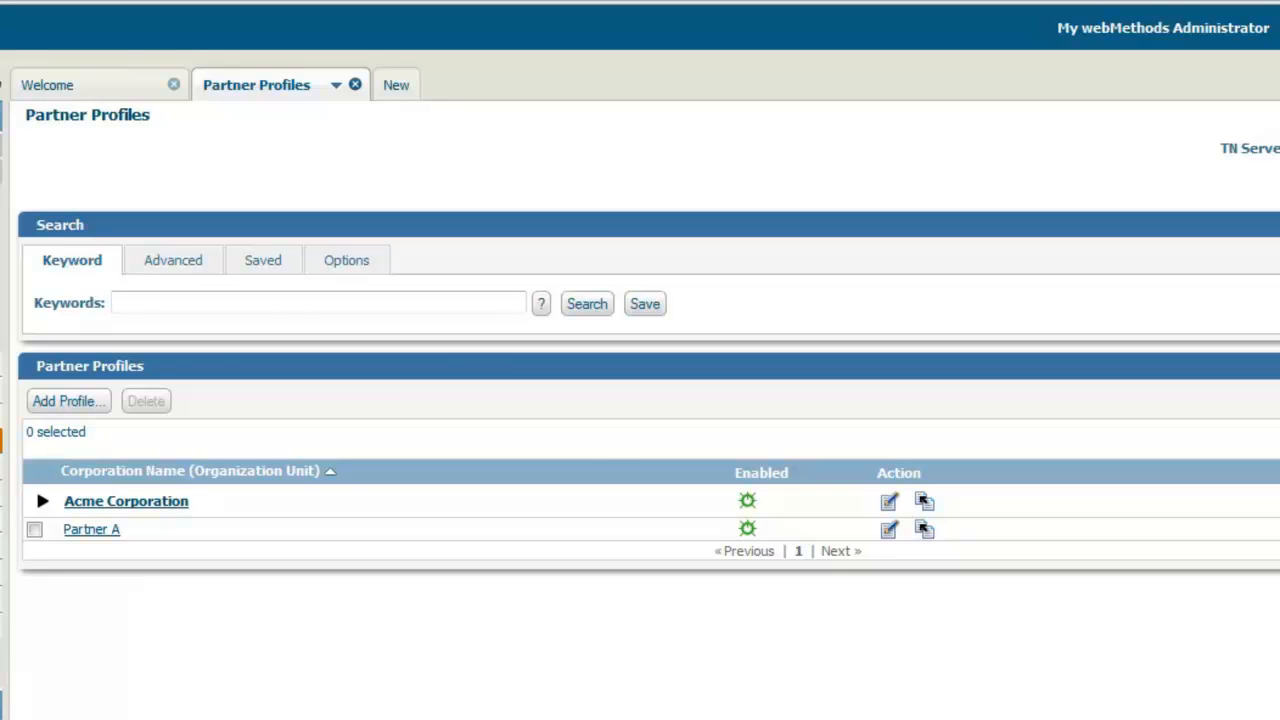
Start a new partner profile and set its corporation name to Partner B.
left_click(92, 409)
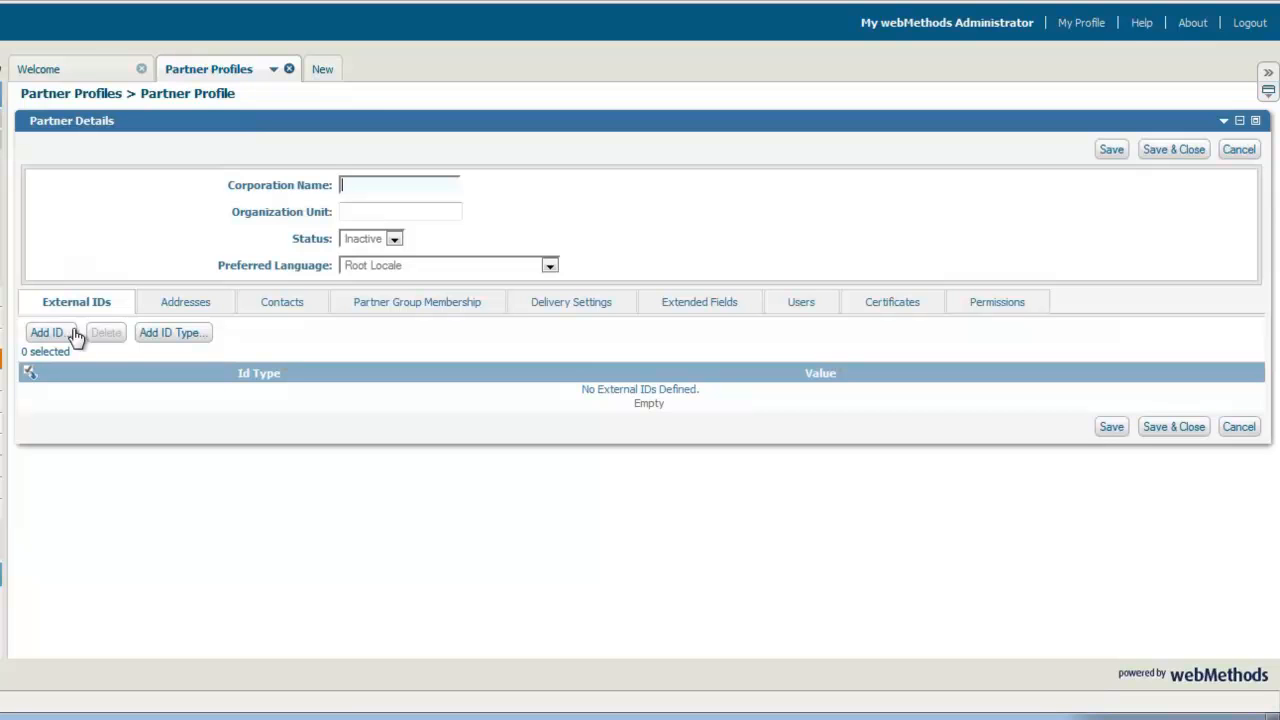
type("Partne")
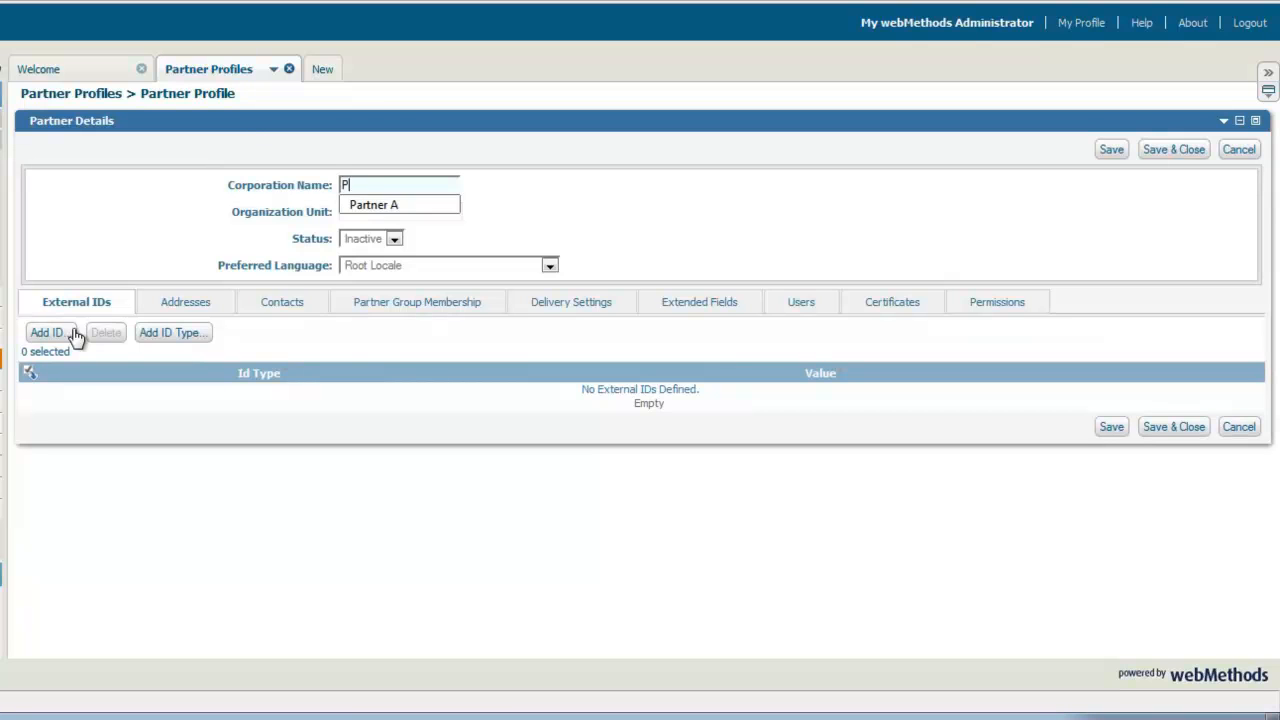
key("BackSpace")
key("BackSpace")
key("BackSpace")
type("tner B")
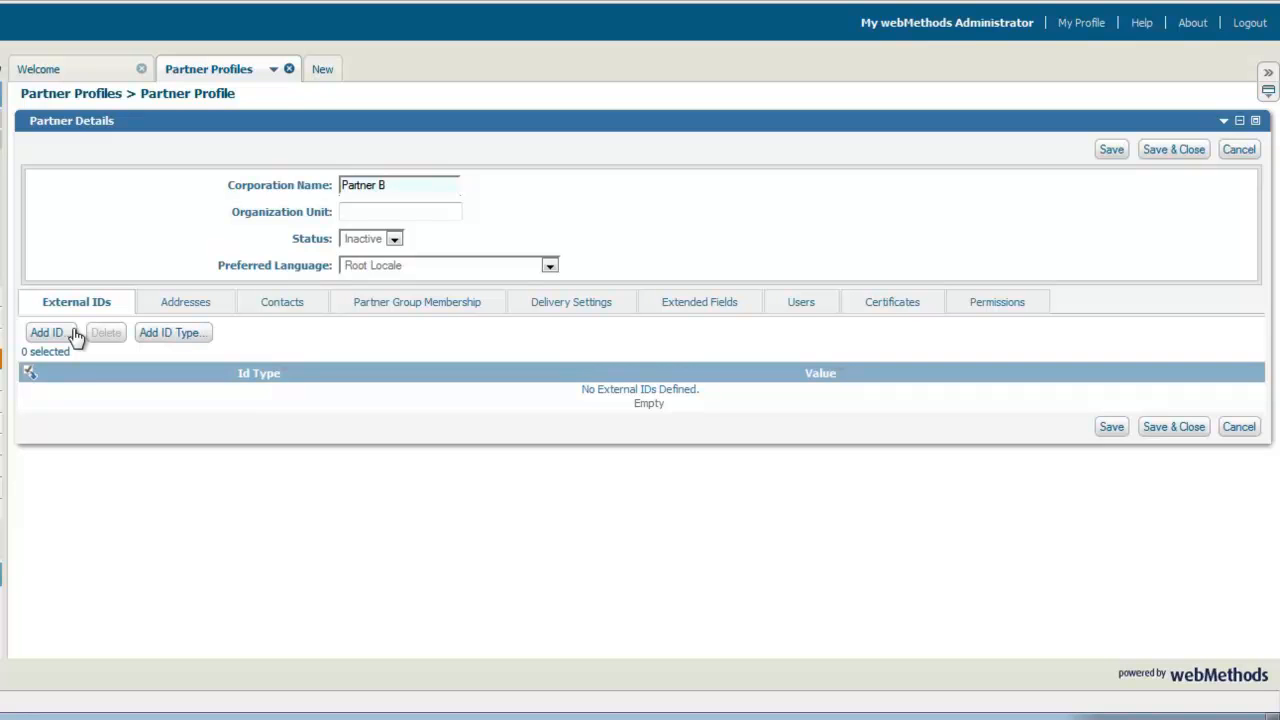
Add a DUNS external ID with the value 333333 to the profile.
left_click(75, 335)
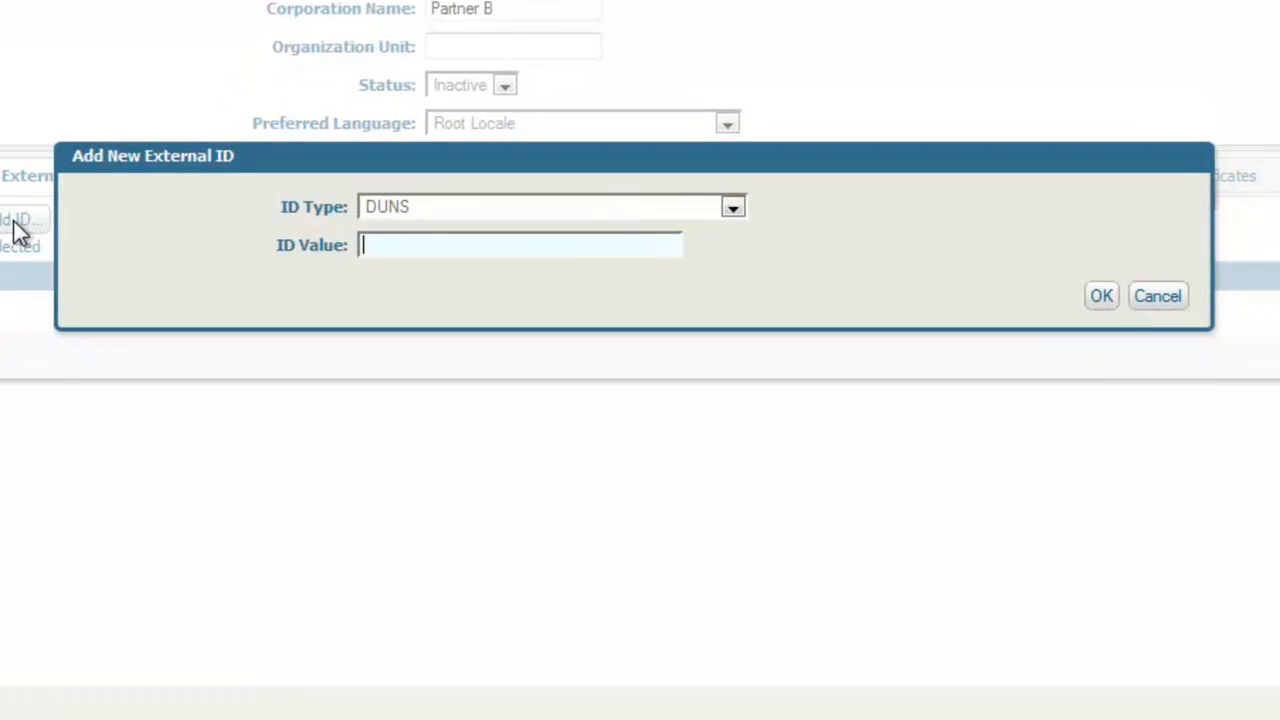
left_click(733, 212)
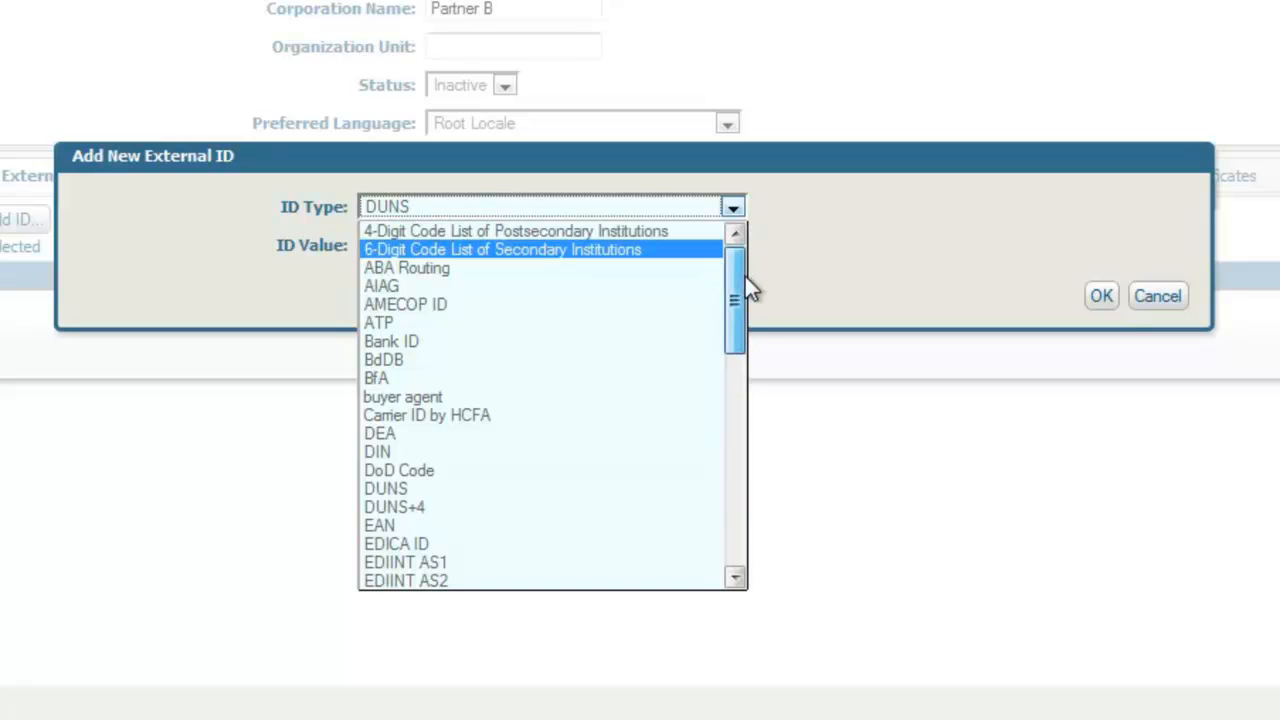
left_click_drag(755, 266, 772, 494)
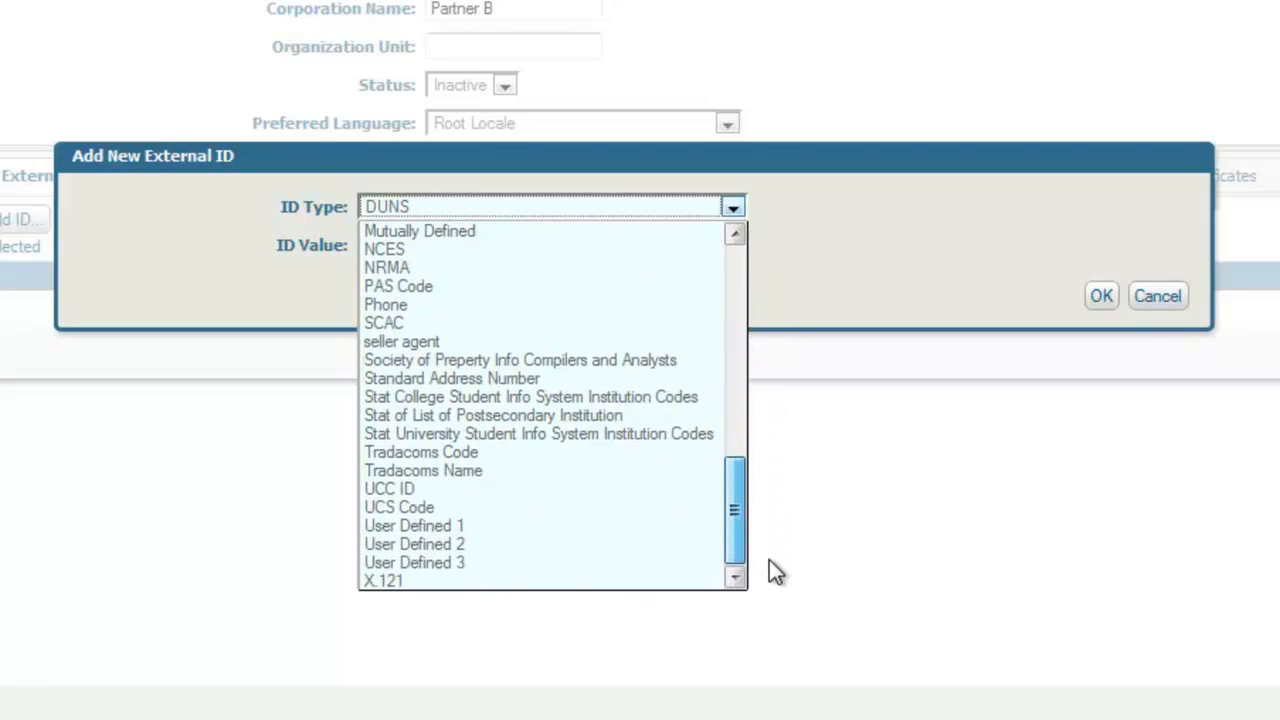
left_click_drag(761, 522, 786, 276)
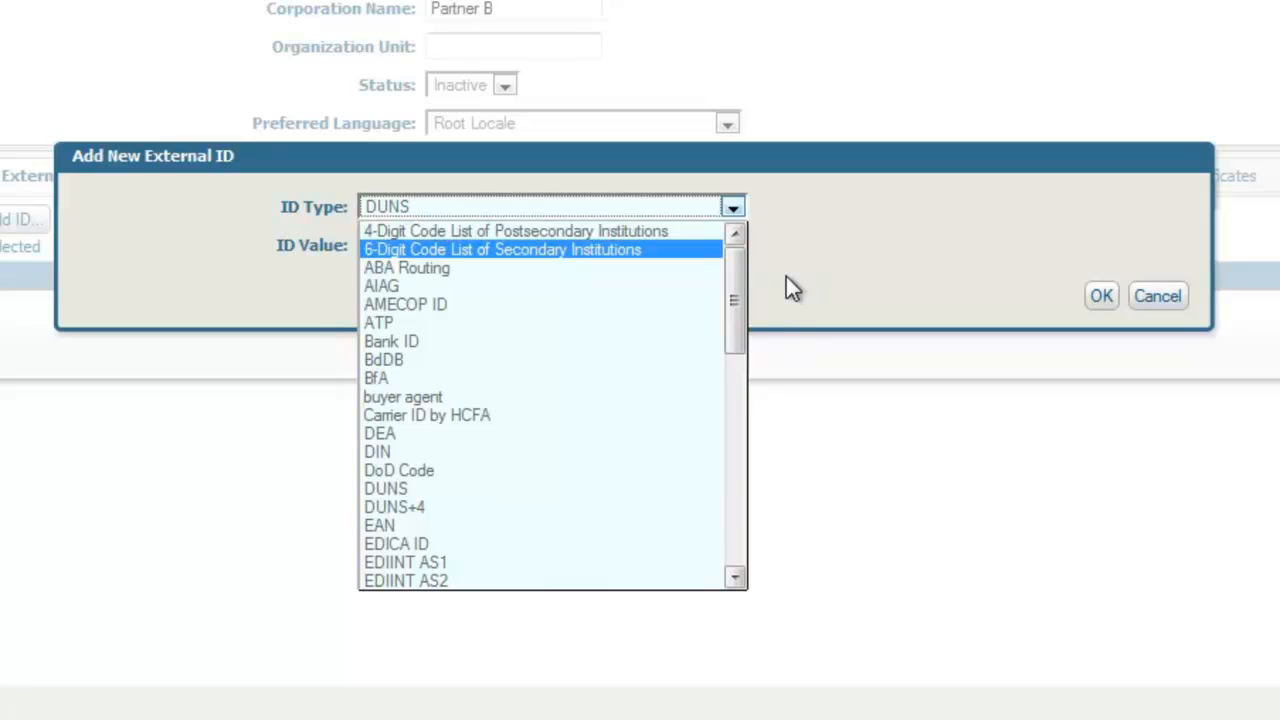
left_click(610, 490)
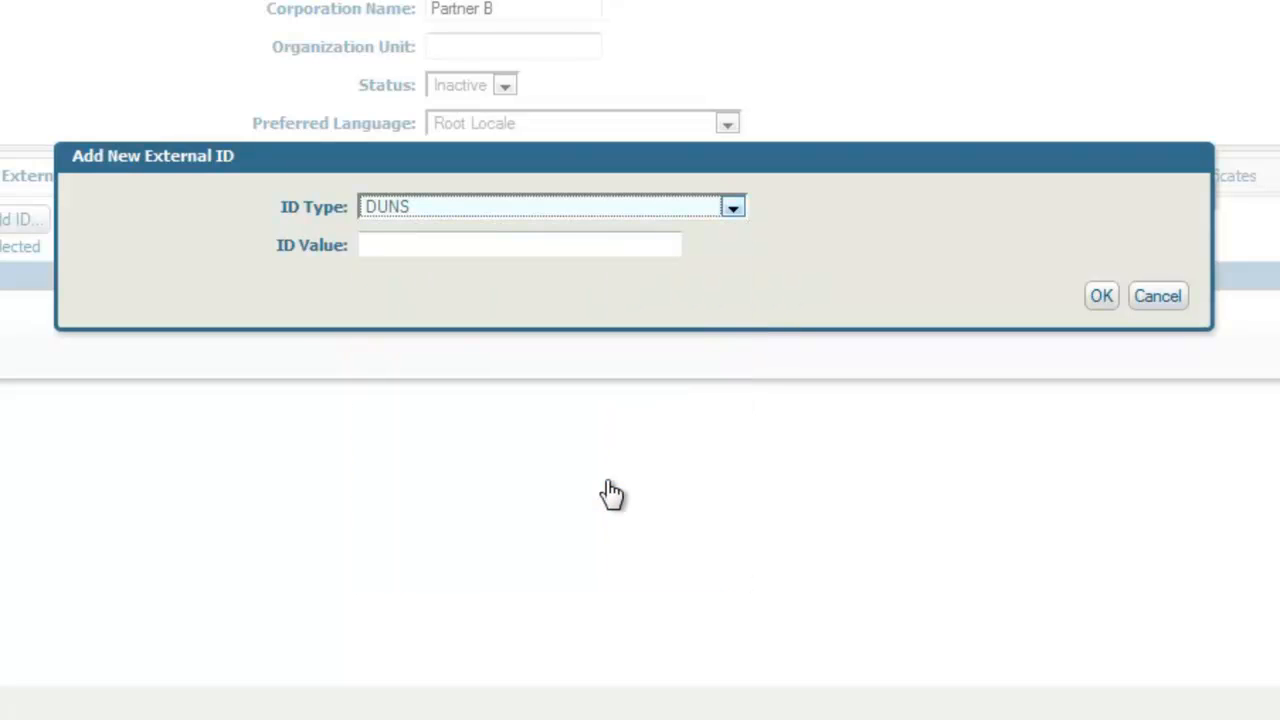
left_click(489, 243)
type("33333")
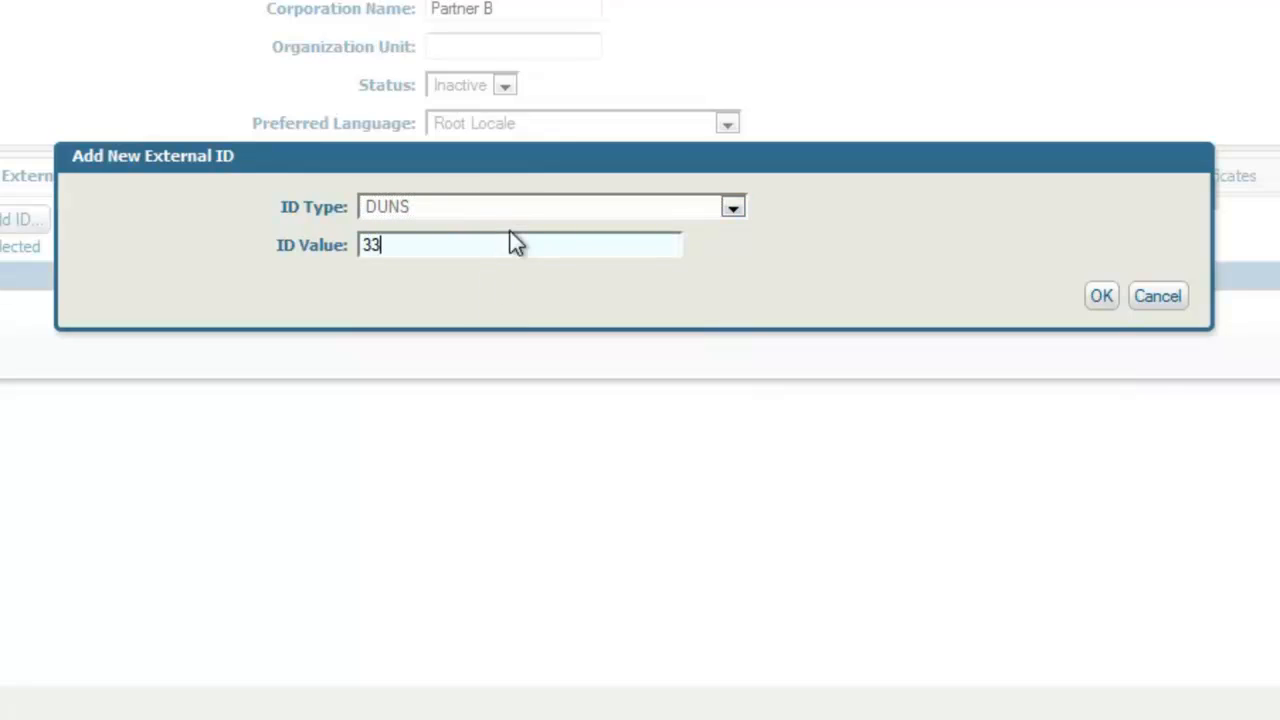
type("3")
left_click(1102, 298)
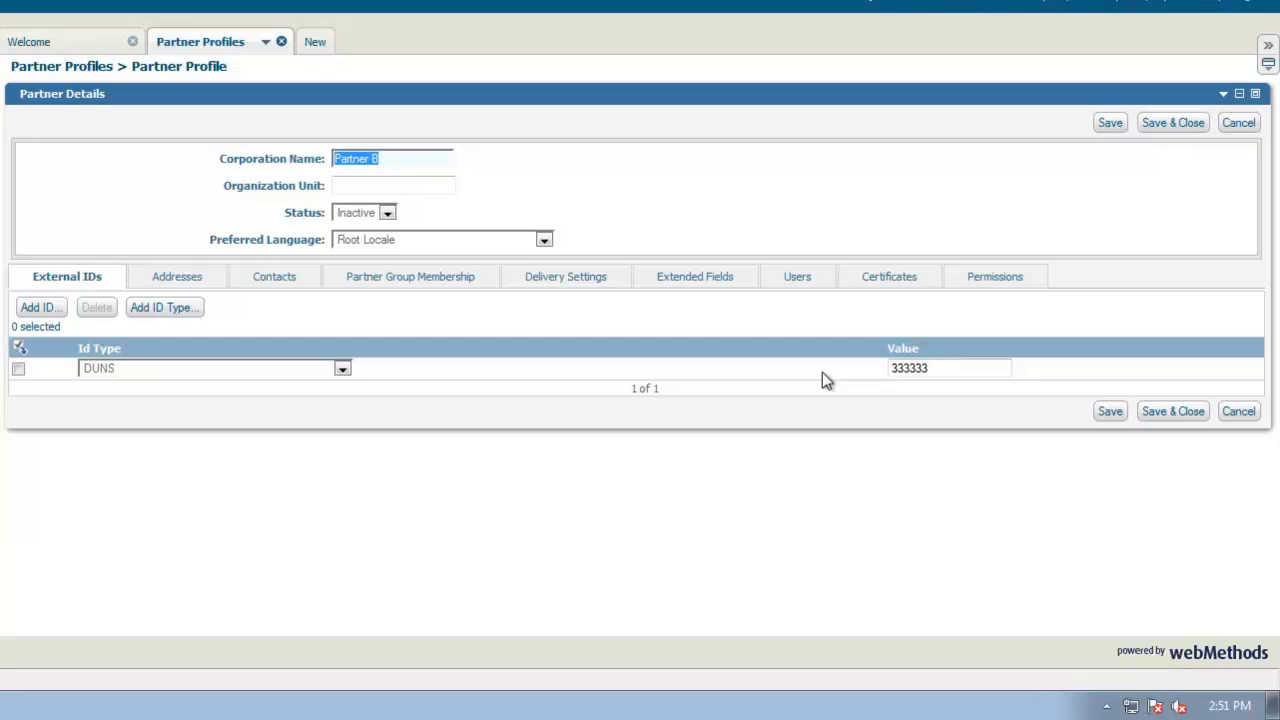
Add a partner address of 222 Main Street, Chicago, IL.
left_click(180, 283)
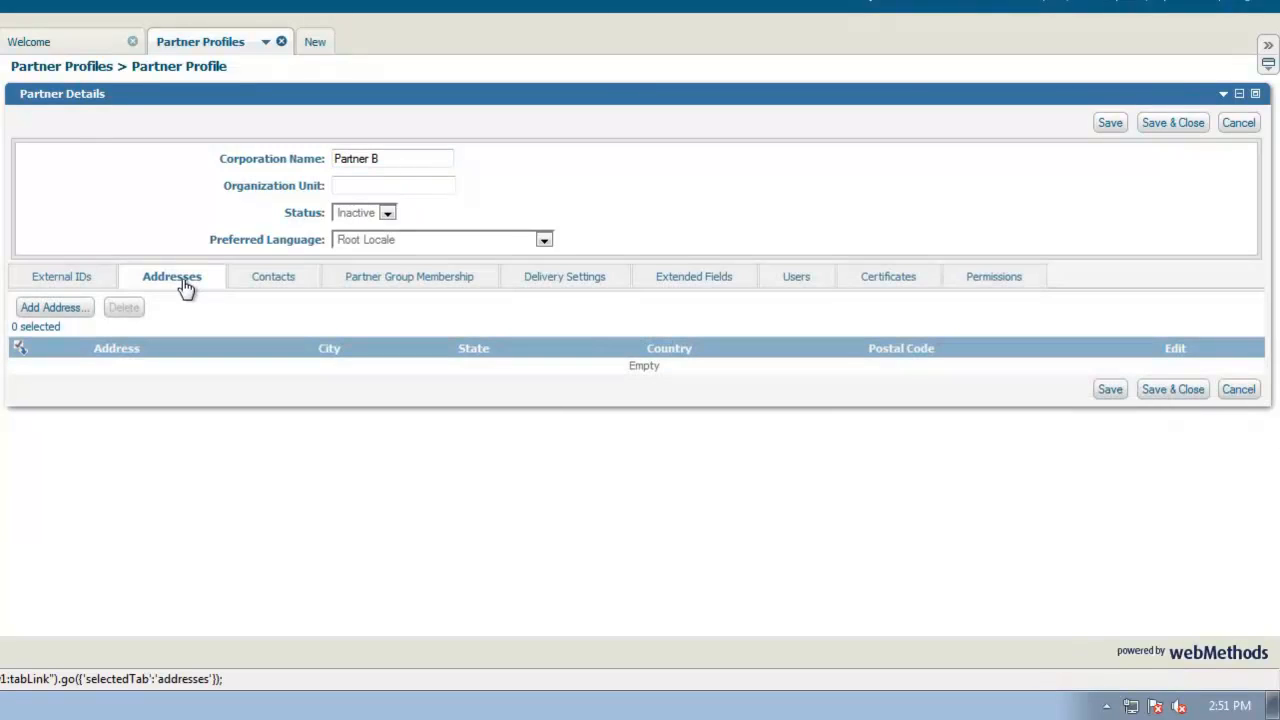
left_click(88, 312)
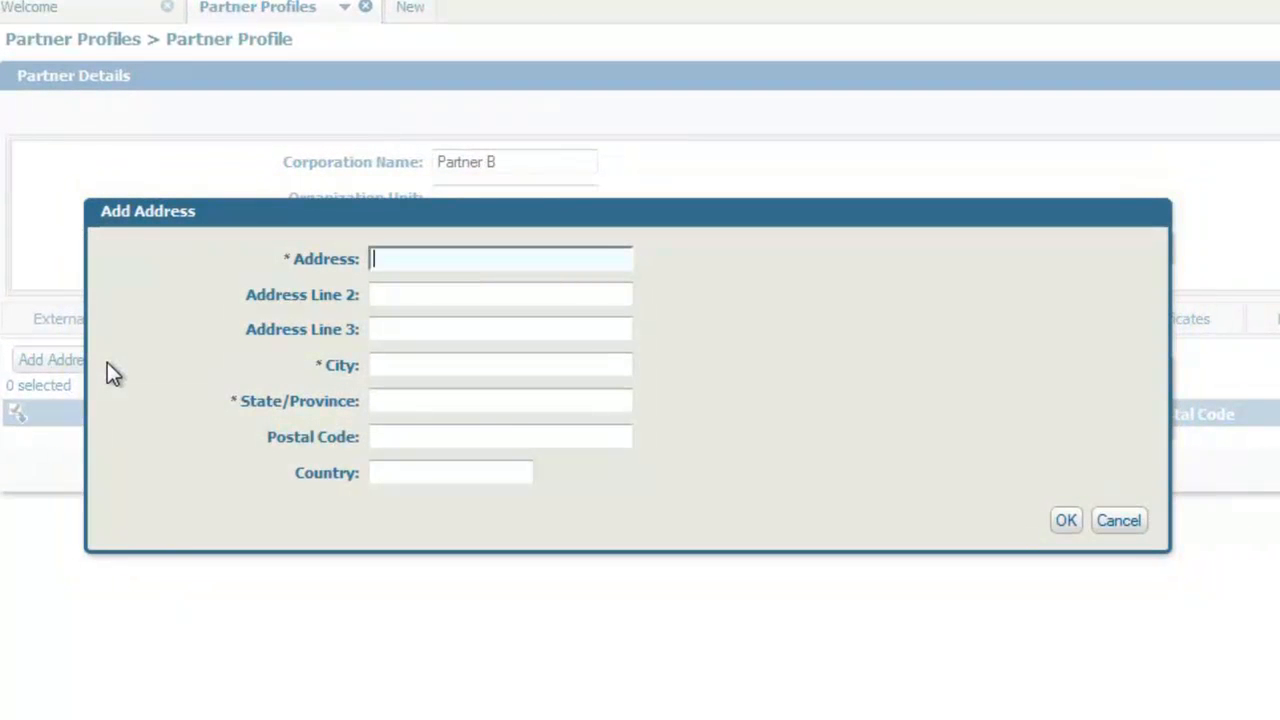
type("222 Main Street")
key("Tab")
key("Tab")
key("Tab")
type("C")
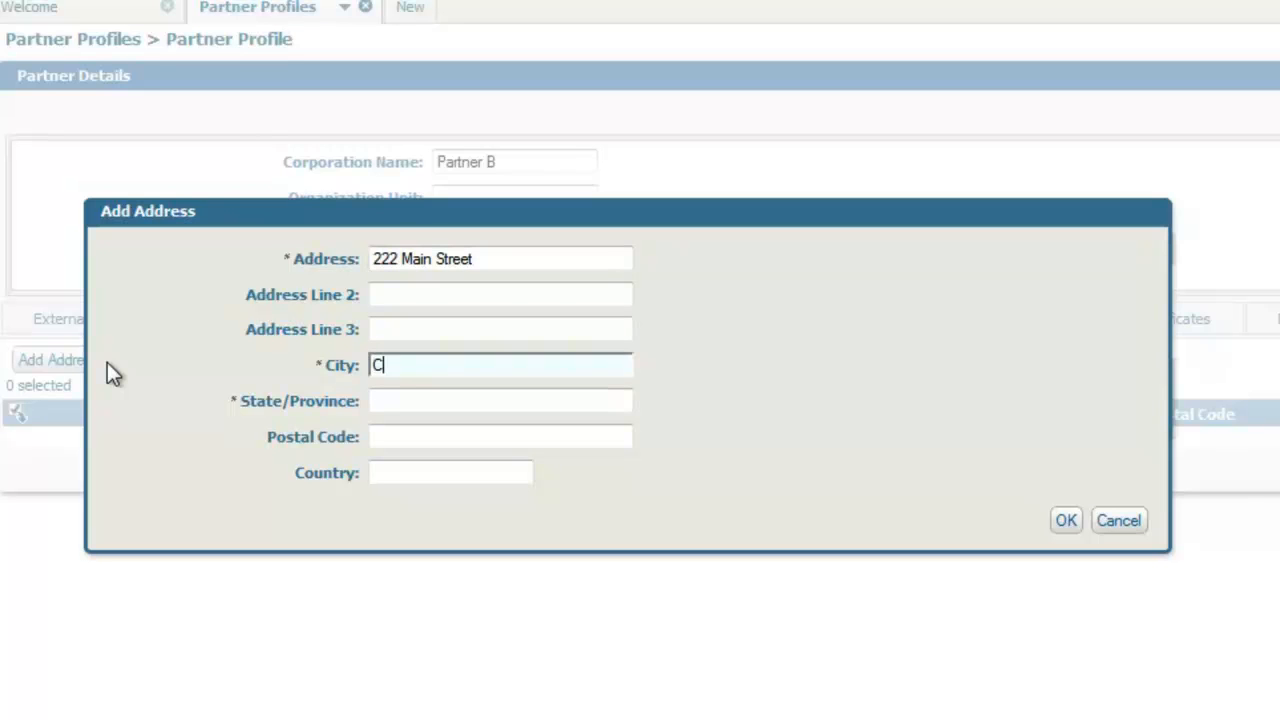
type("hicago")
key("Tab")
type("IL")
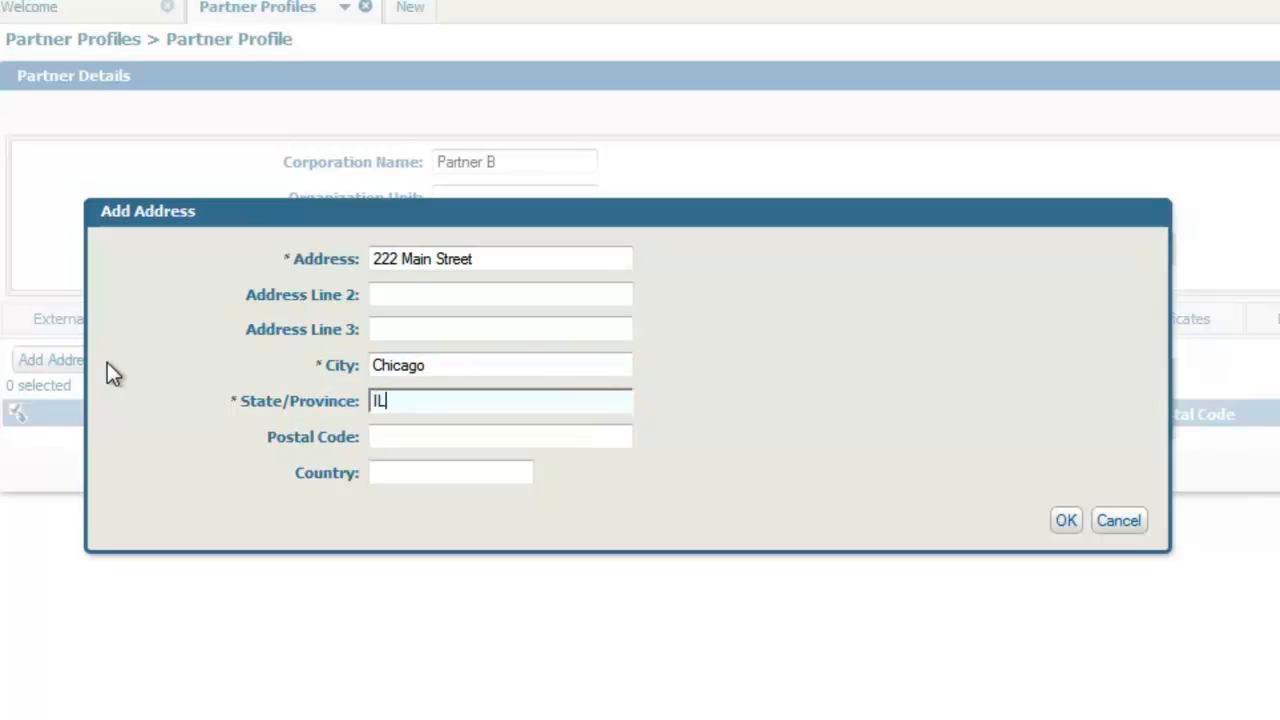
left_click(1062, 520)
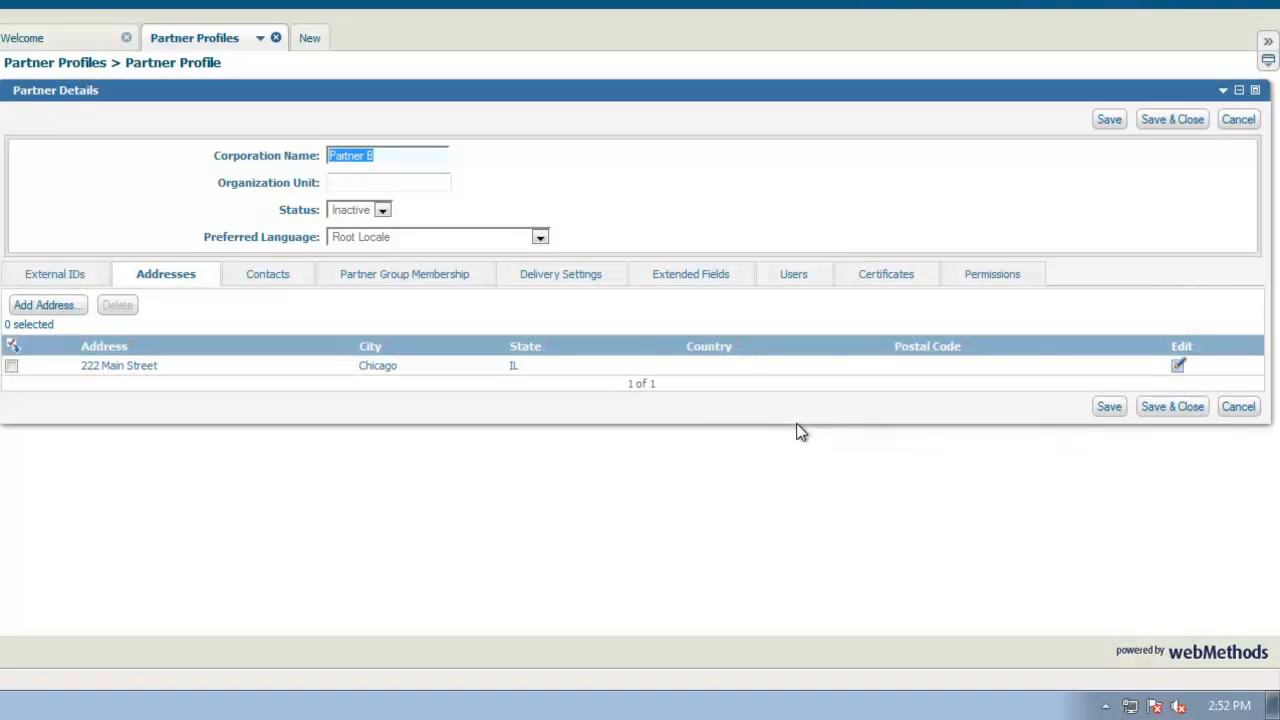
Start a new Technical contact for the partner and set its role to Operations Manager.
left_click(269, 280)
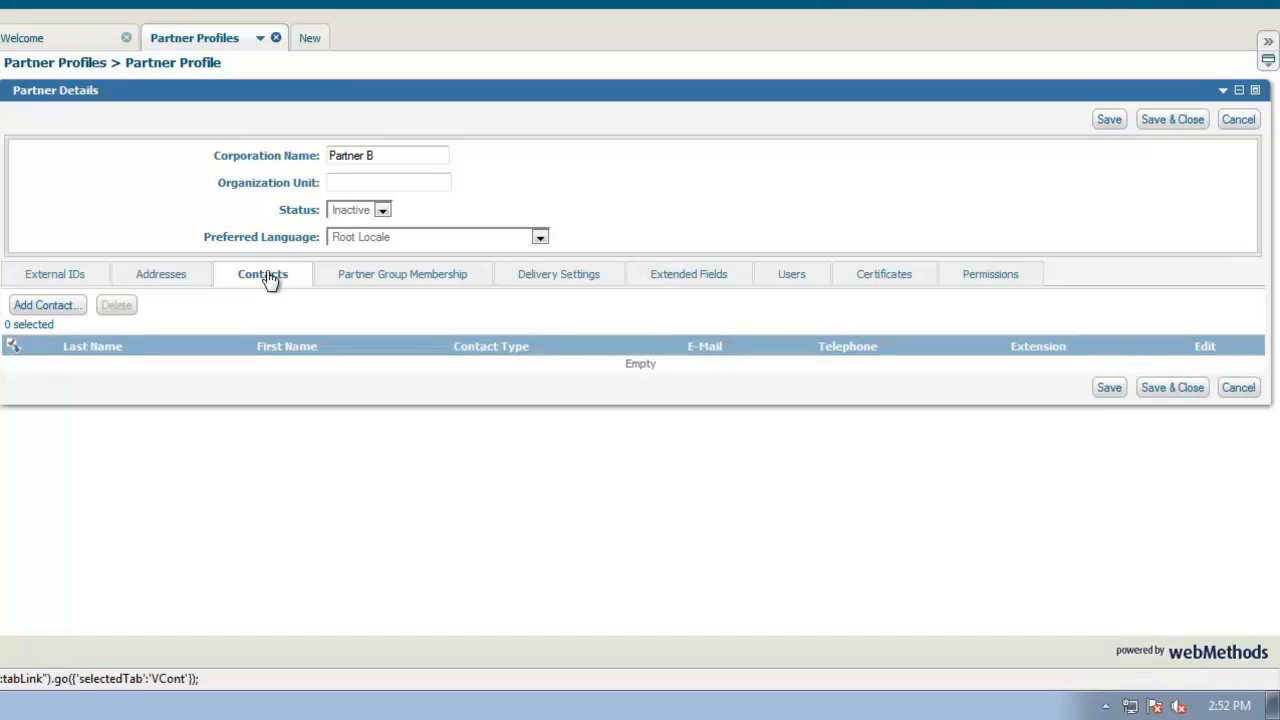
left_click(74, 312)
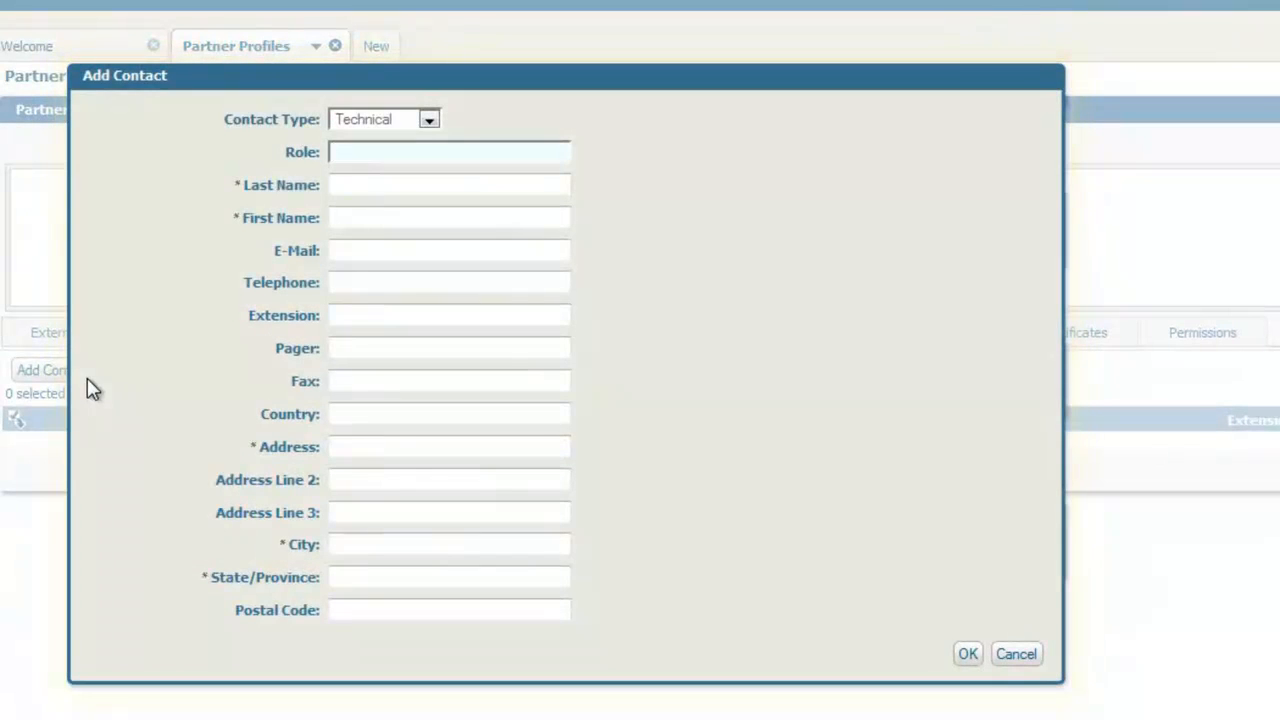
left_click(429, 121)
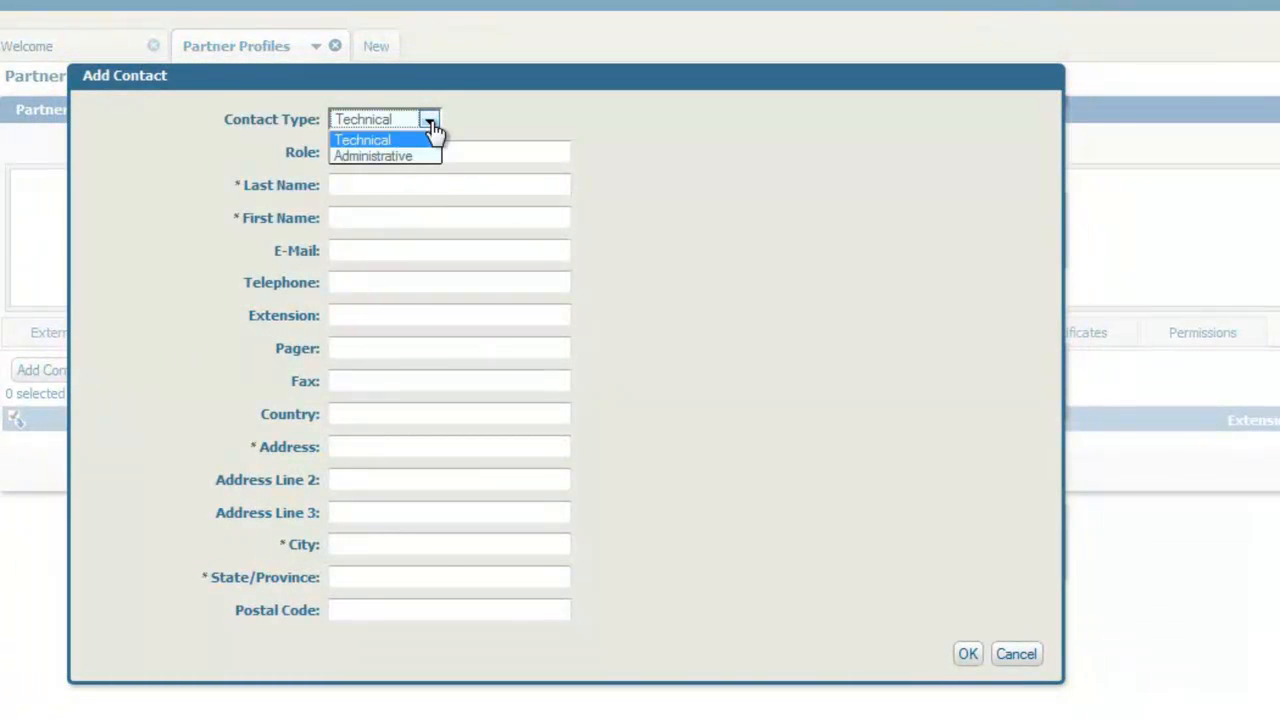
left_click(401, 142)
left_click(403, 153)
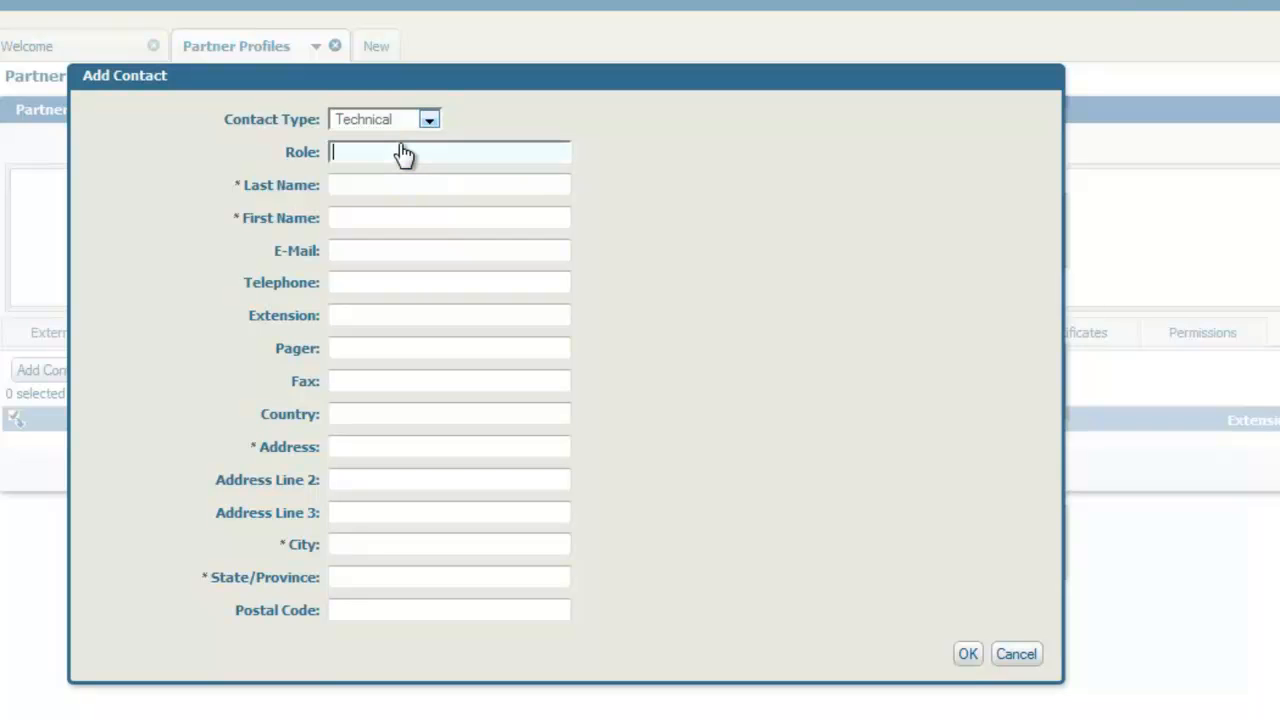
type("Ope")
type("ion")
key("BackSpace")
key("BackSpace")
key("BackSpace")
key("BackSpace")
type("tions Manager")
Enter the contact's last name, first name, e-mail address and telephone number.
key("Tab")
key("Tab")
key("Tab")
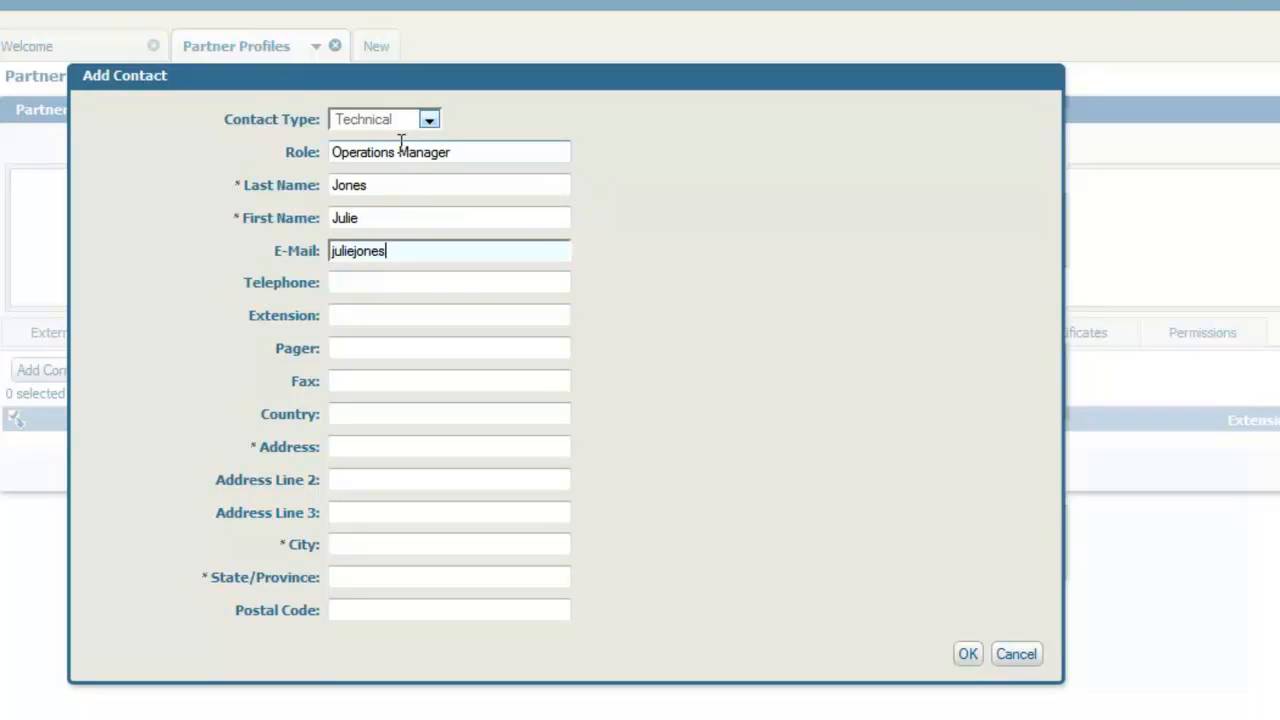
key("Tab")
type("55")
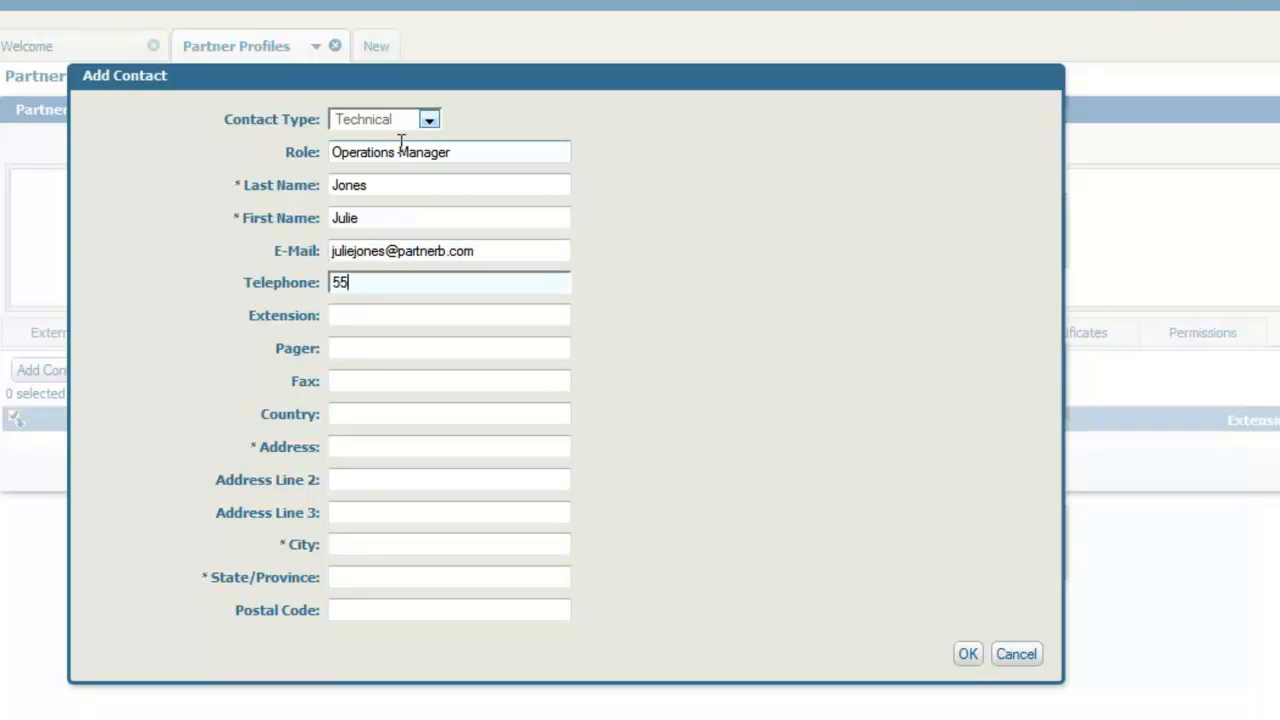
type("5-555-1212")
Fill in the contact's street address, city and state matching the partner address, and save the contact.
key("Tab")
key("Tab")
key("Tab")
key("Tab")
key("Tab")
type("222 Mains")
key("BackSpace")
type("Street")
key("Tab")
key("Tab")
key("Tab")
type("Chicago")
key("Tab")
type("IL")
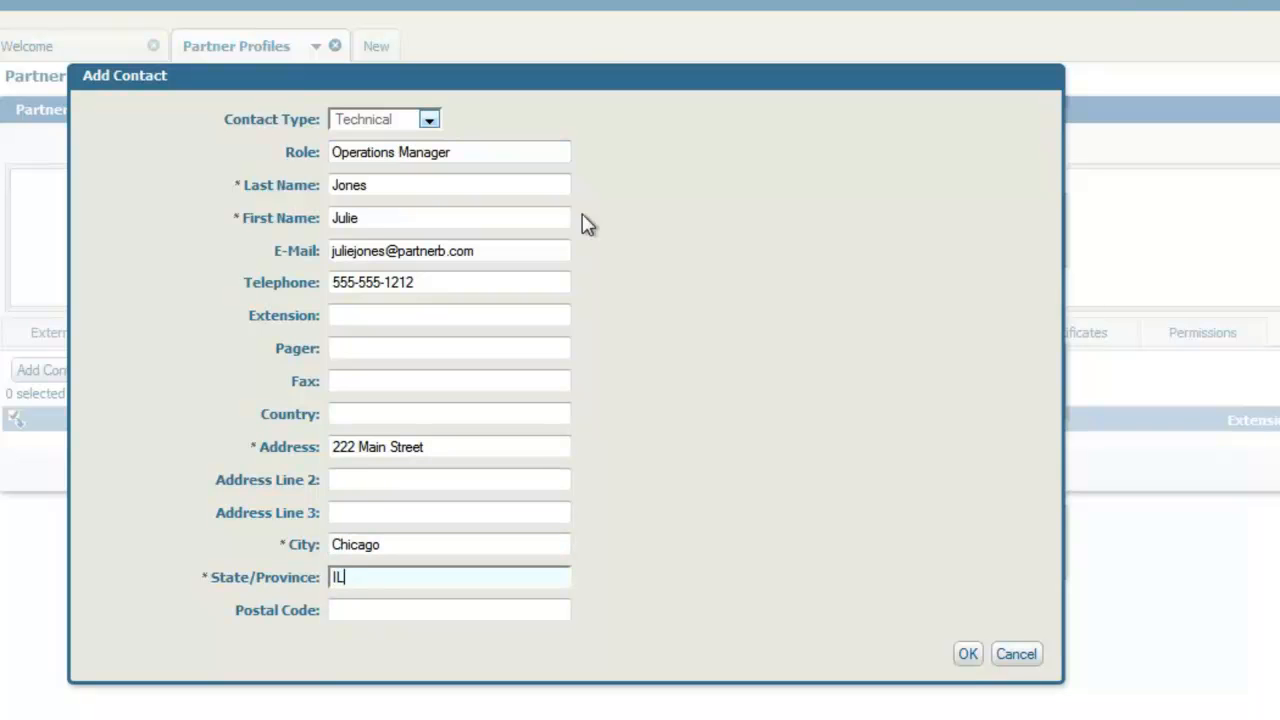
left_click(965, 656)
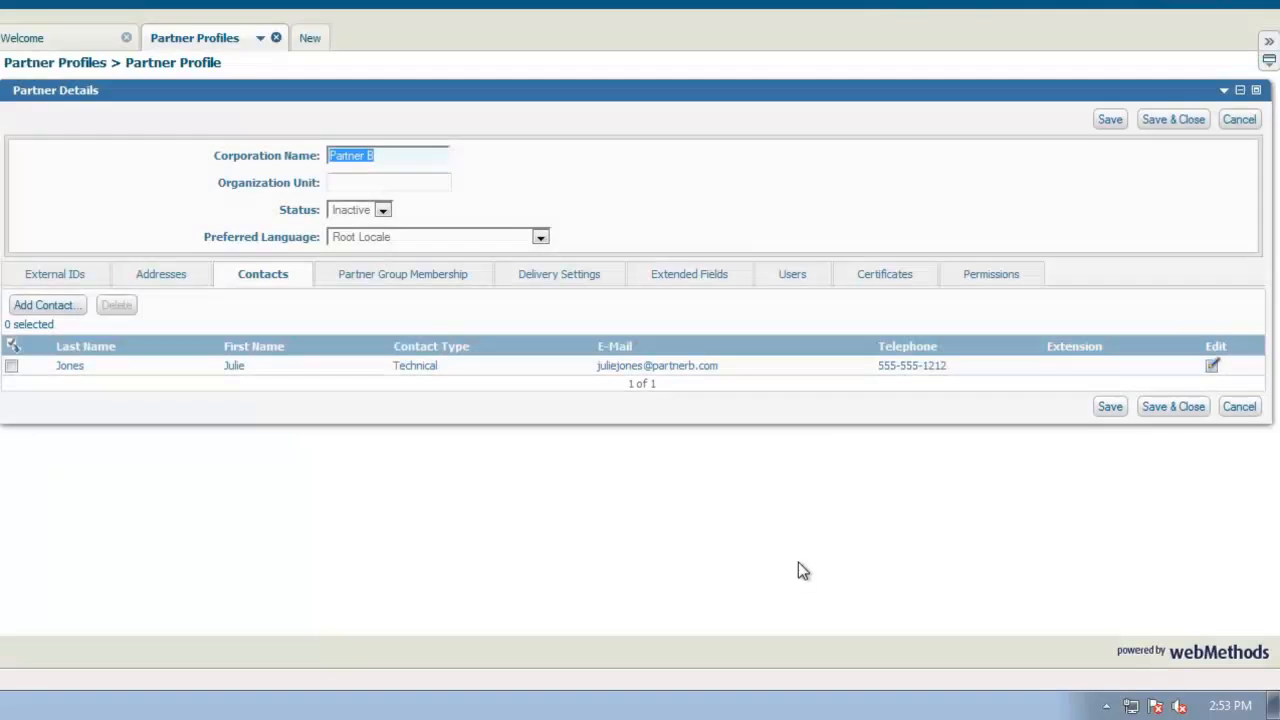
Add the partner to the Suppliers - Central partner group.
left_click(405, 278)
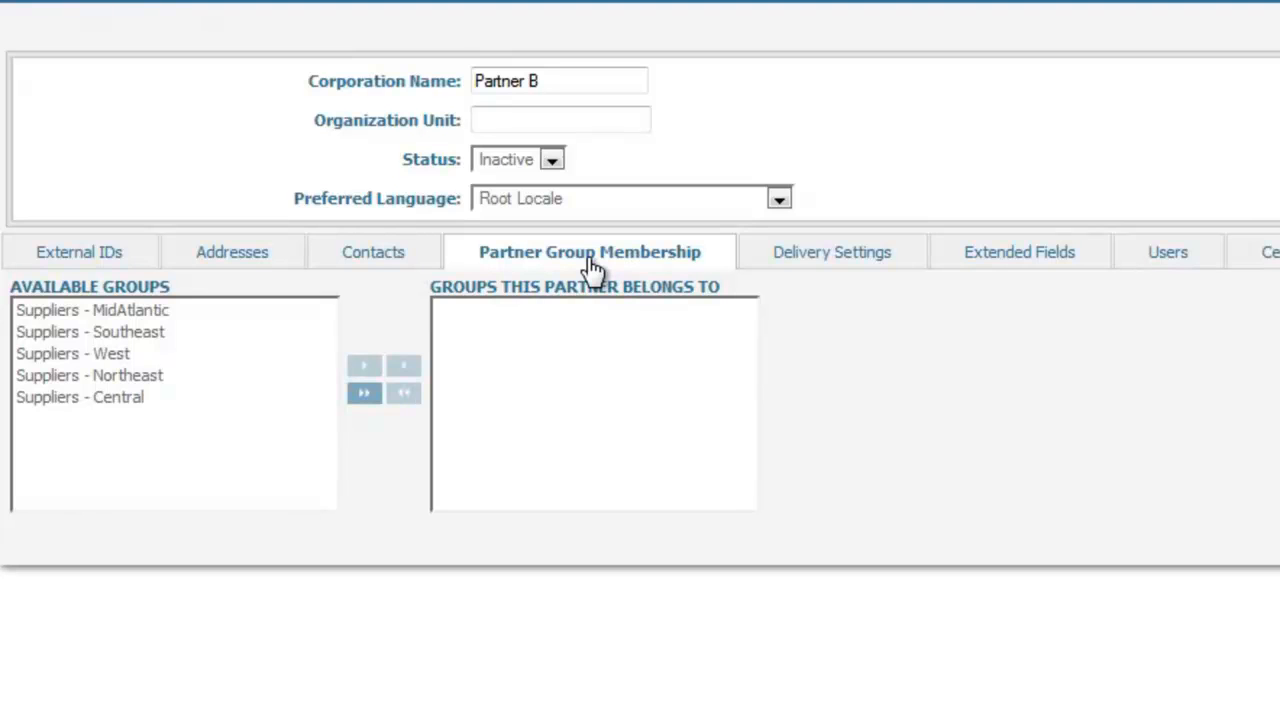
left_click(175, 404)
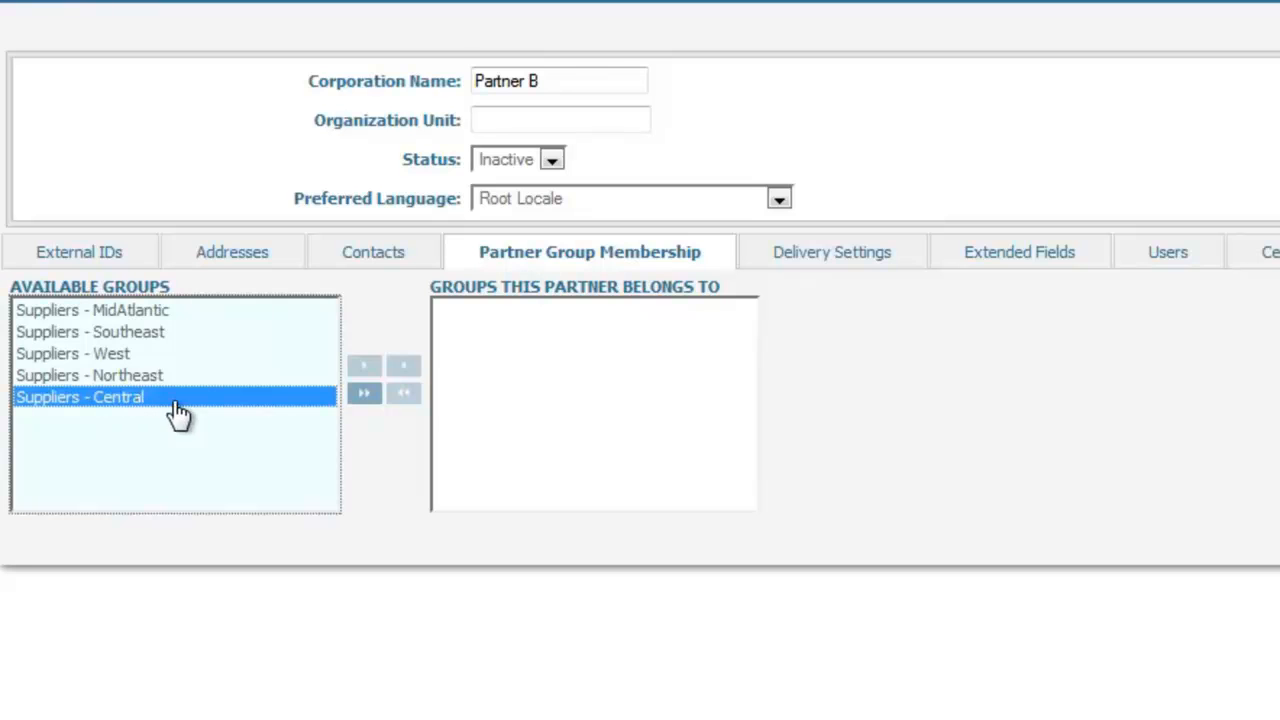
left_click(362, 370)
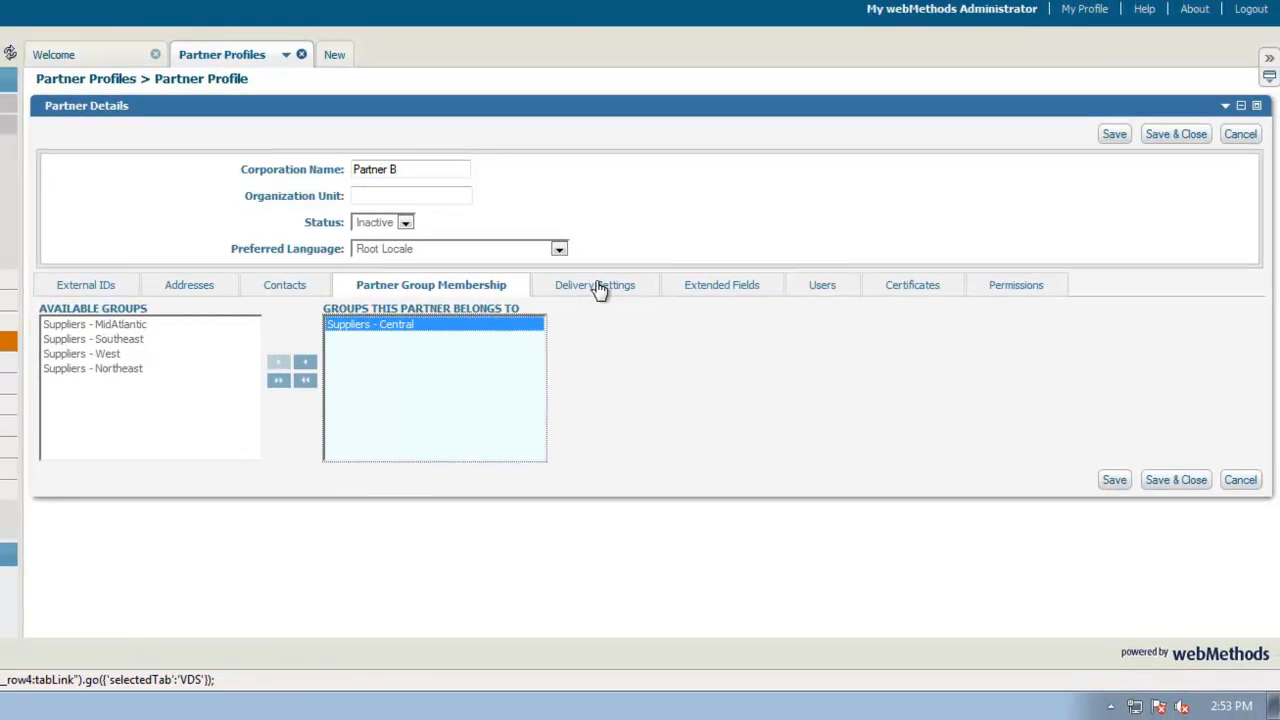
Open the partner's delivery settings and start adding a delivery method of type Primary HTTP.
left_click(837, 254)
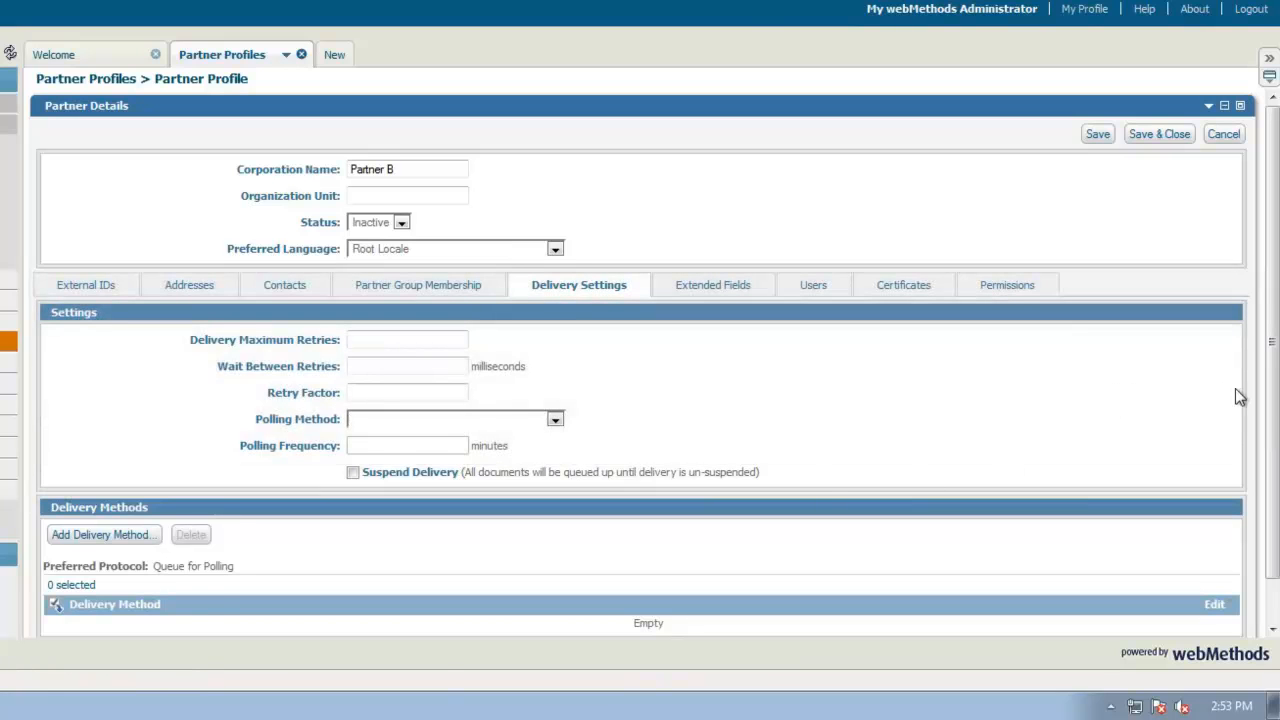
left_click_drag(1275, 411, 1275, 453)
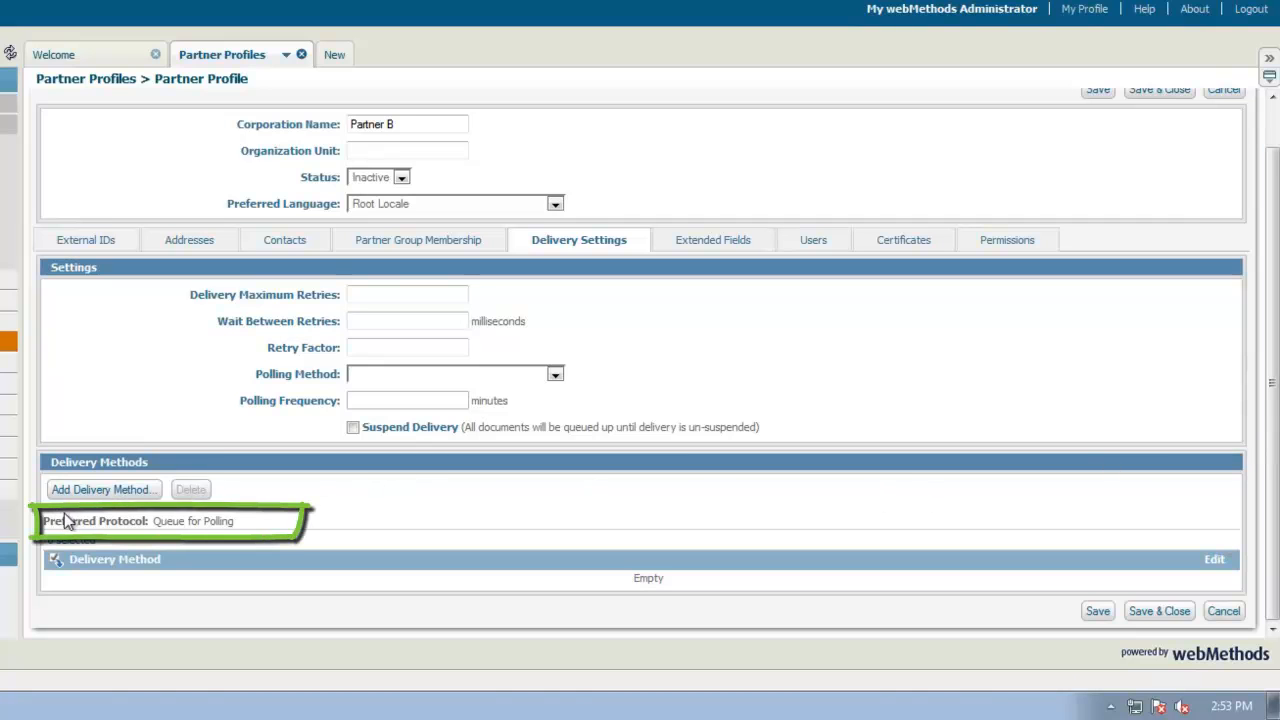
left_click(90, 496)
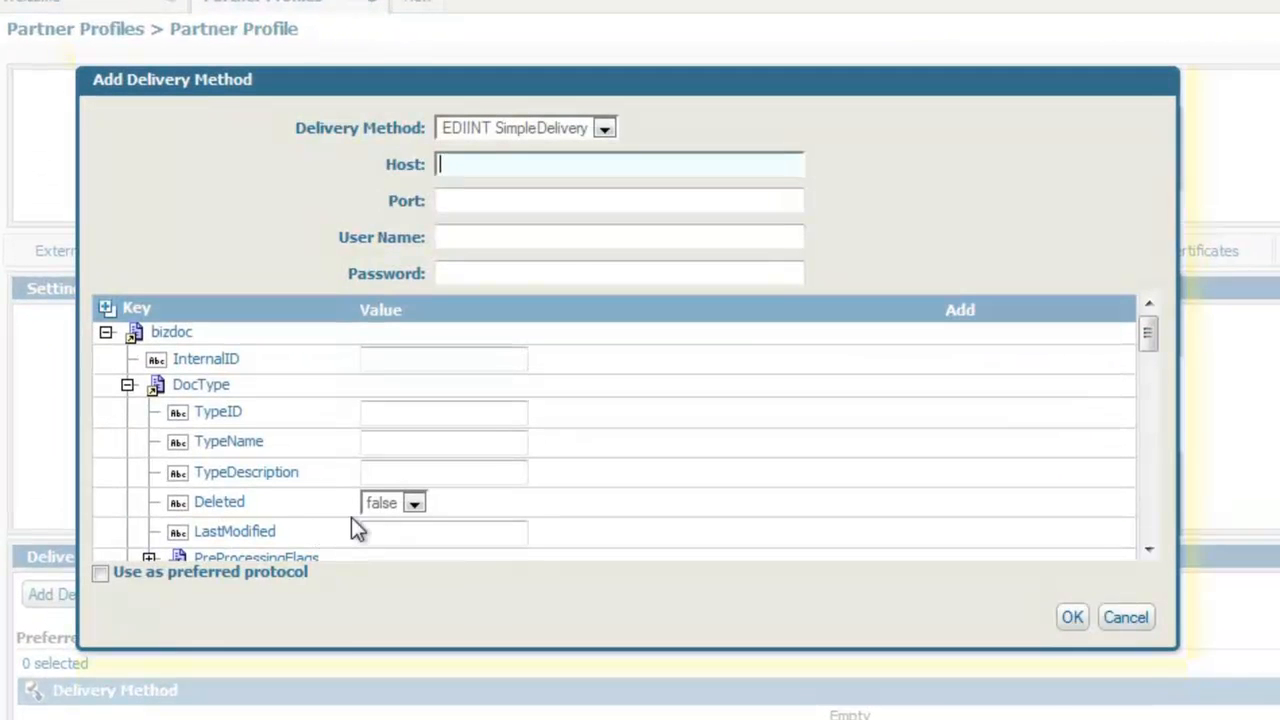
left_click(606, 130)
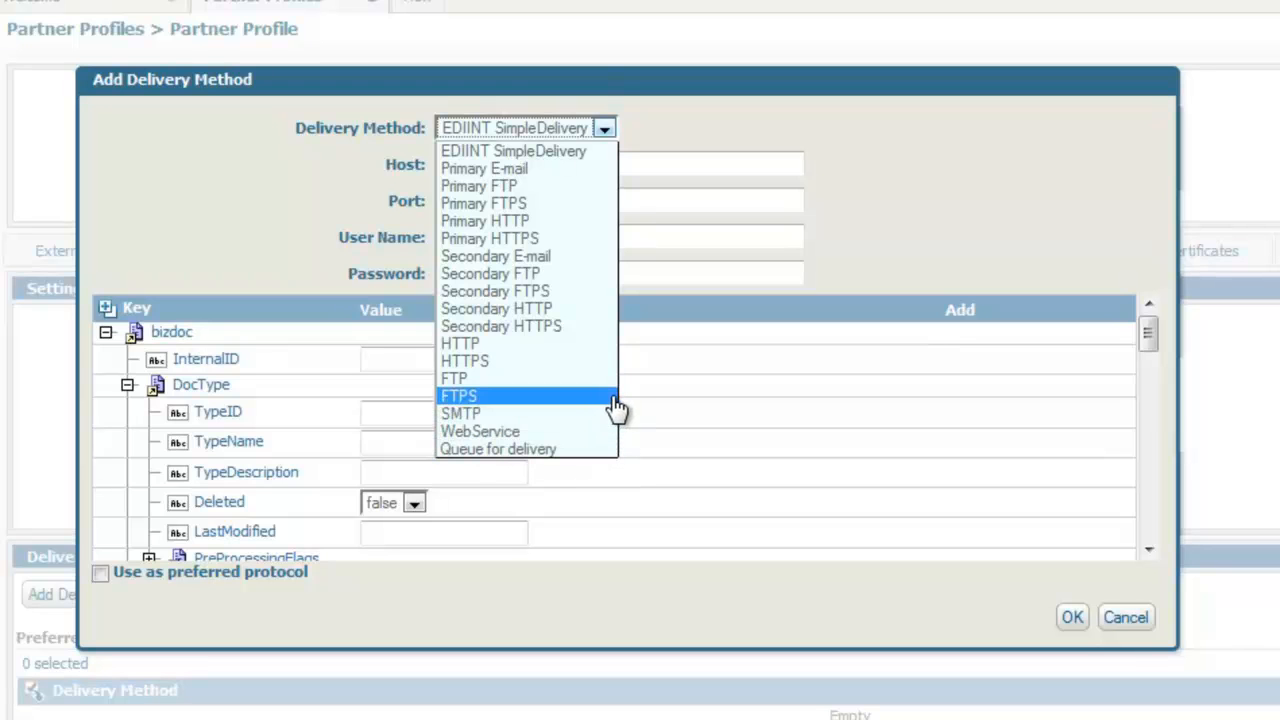
left_click(569, 221)
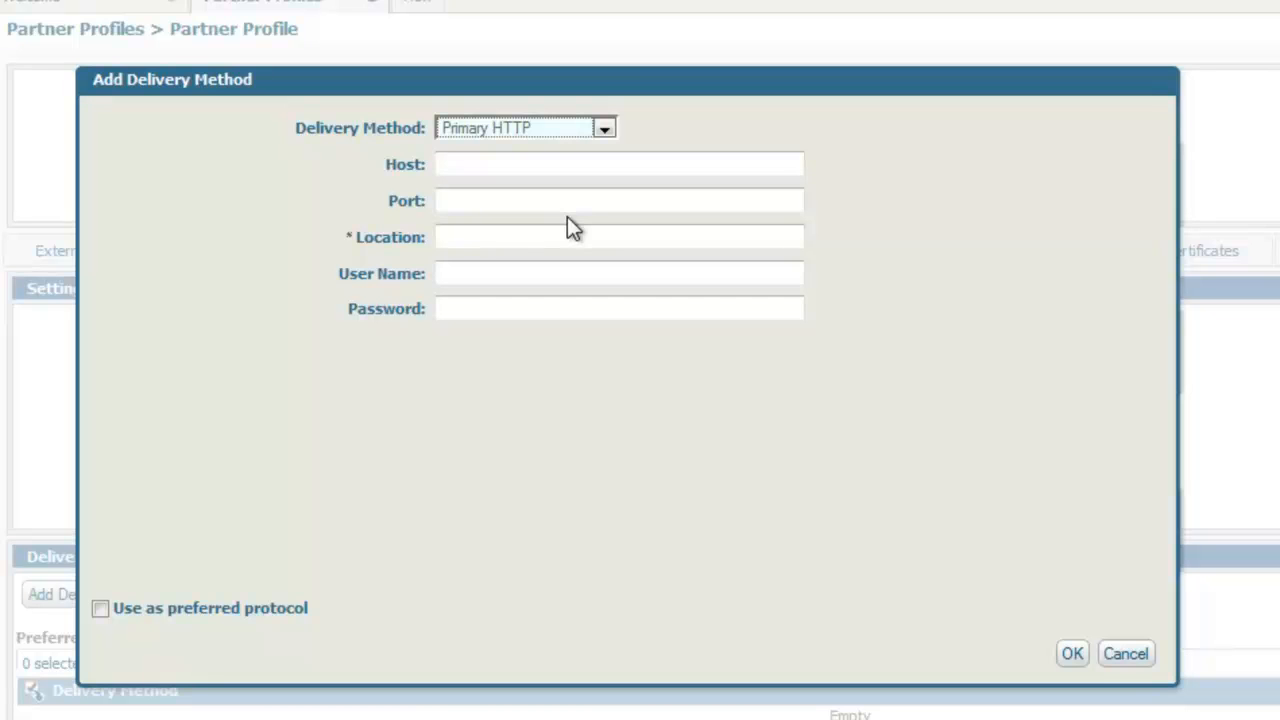
Set the delivery method's host to serverB, port to 7777 and location to /inboundReceive.
left_click(563, 166)
type("serverB")
key("Tab")
type("7777")
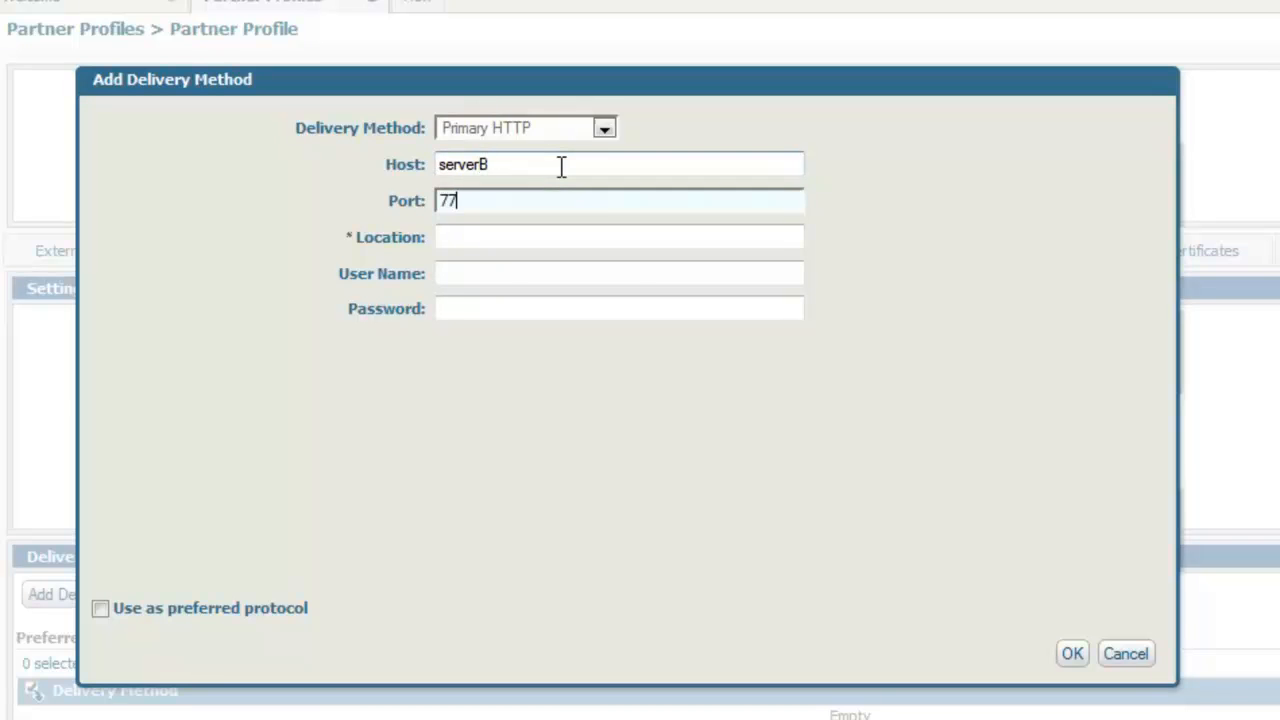
key("Tab")
type("/i")
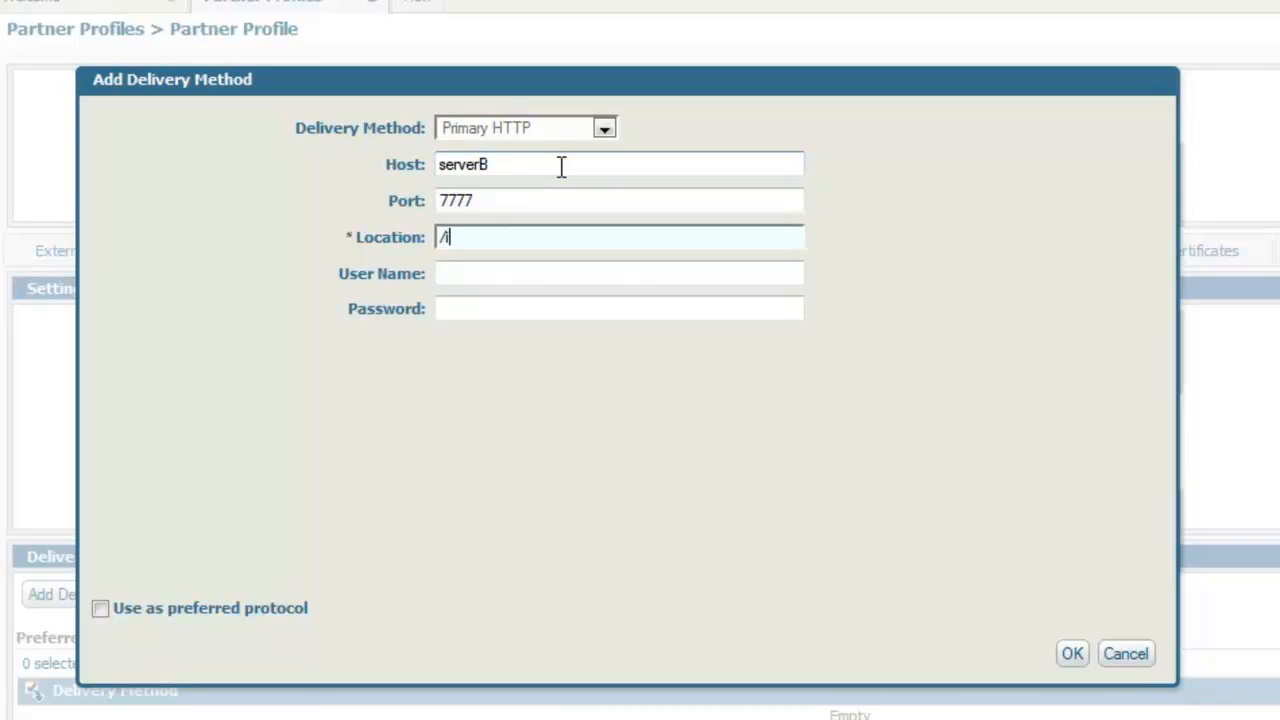
type("nboundReceive")
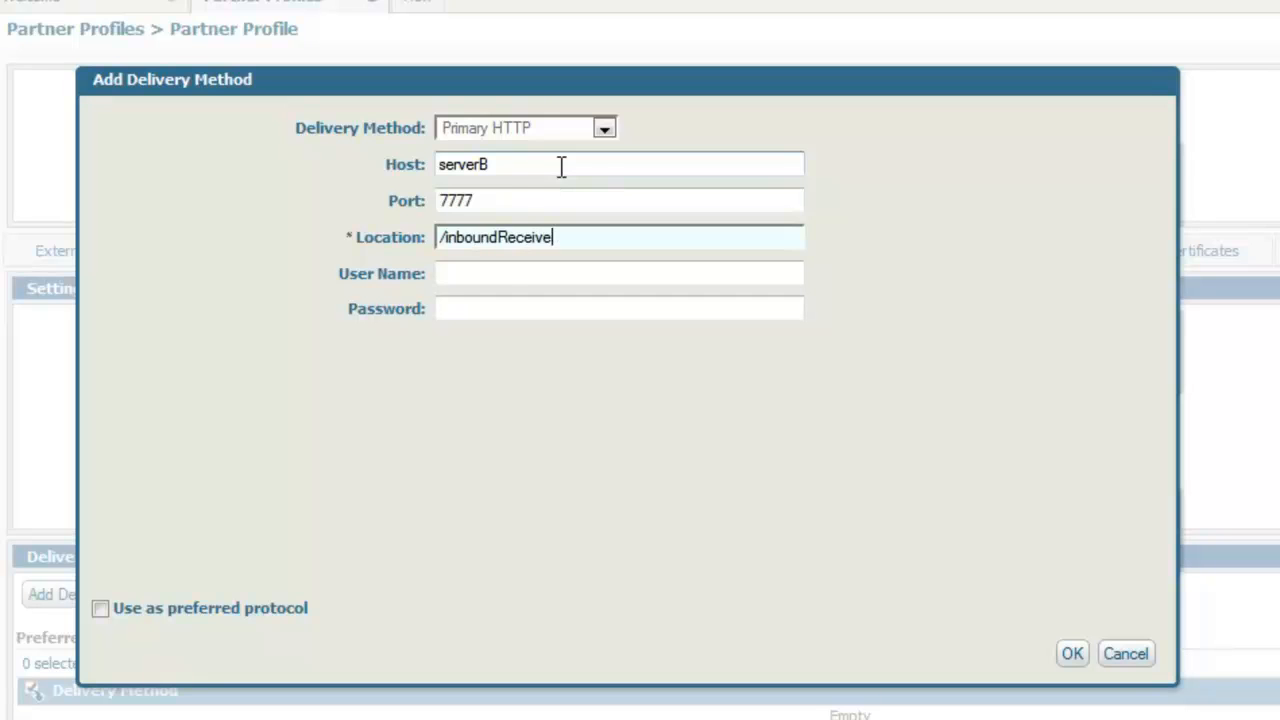
Enter user name acme and the password, mark the method as preferred protocol, and confirm it.
key("Tab")
type("acme")
key("Tab")
type("******")
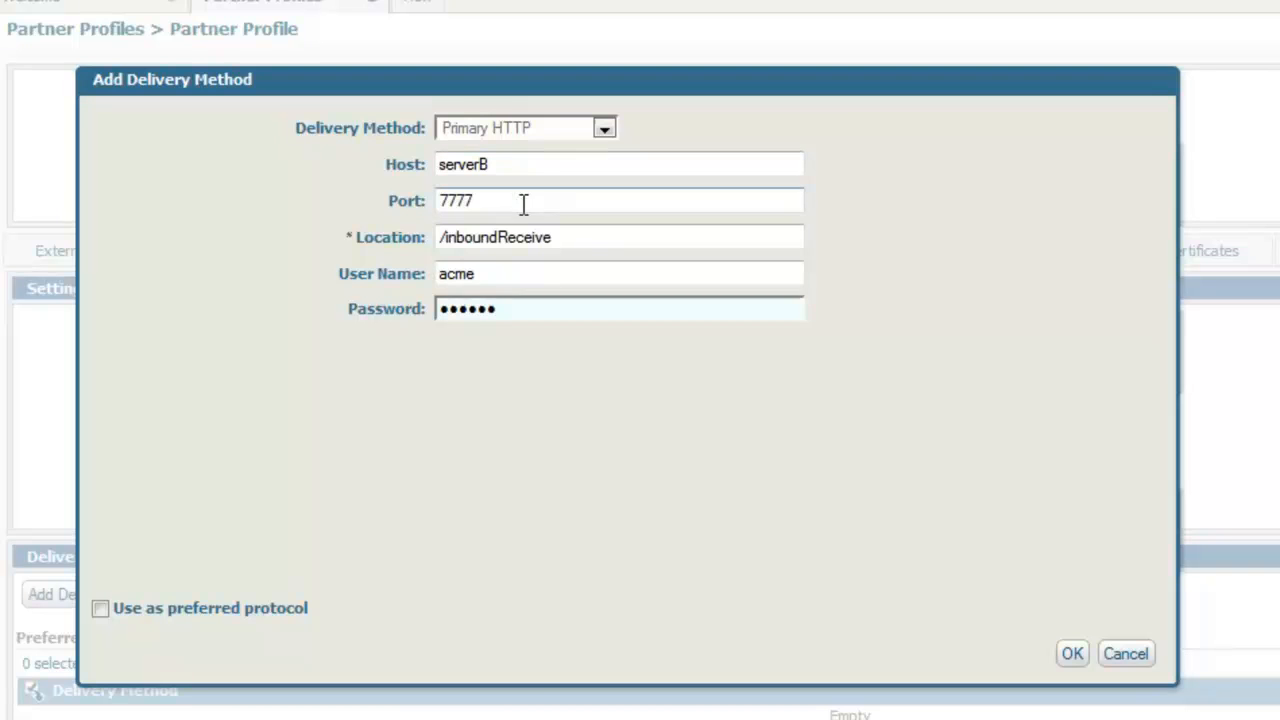
left_click(101, 610)
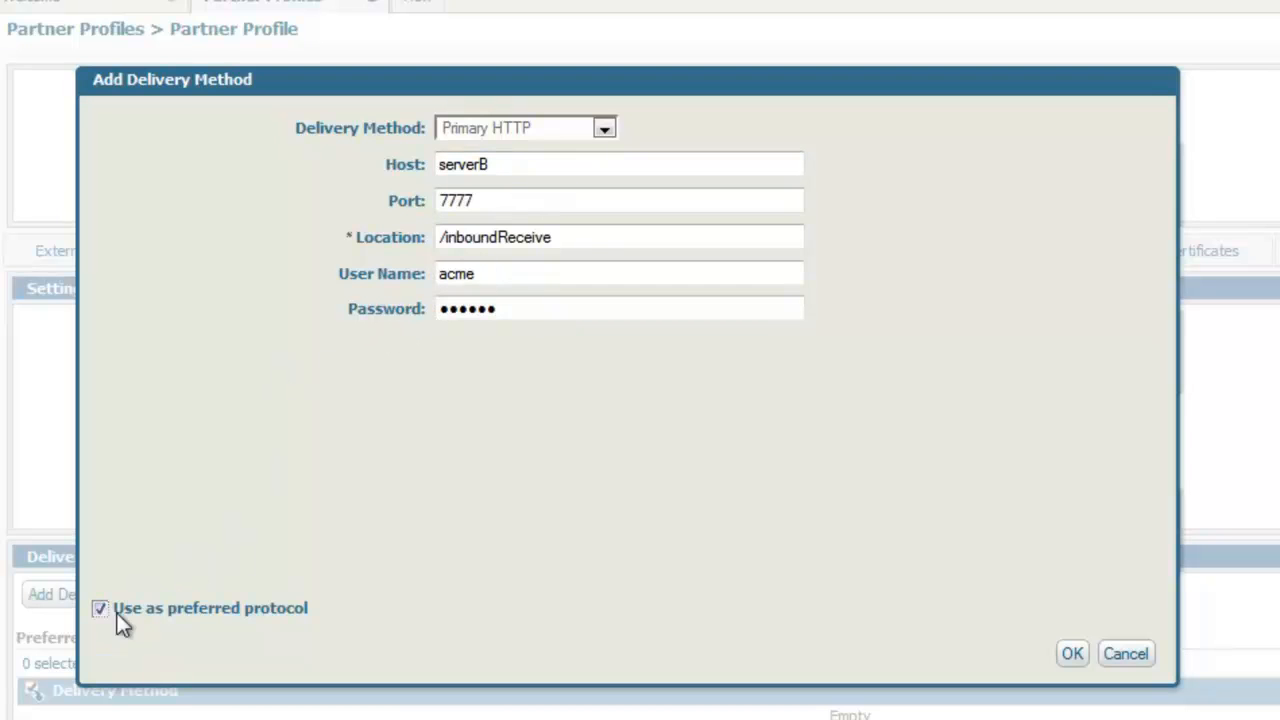
left_click(1073, 655)
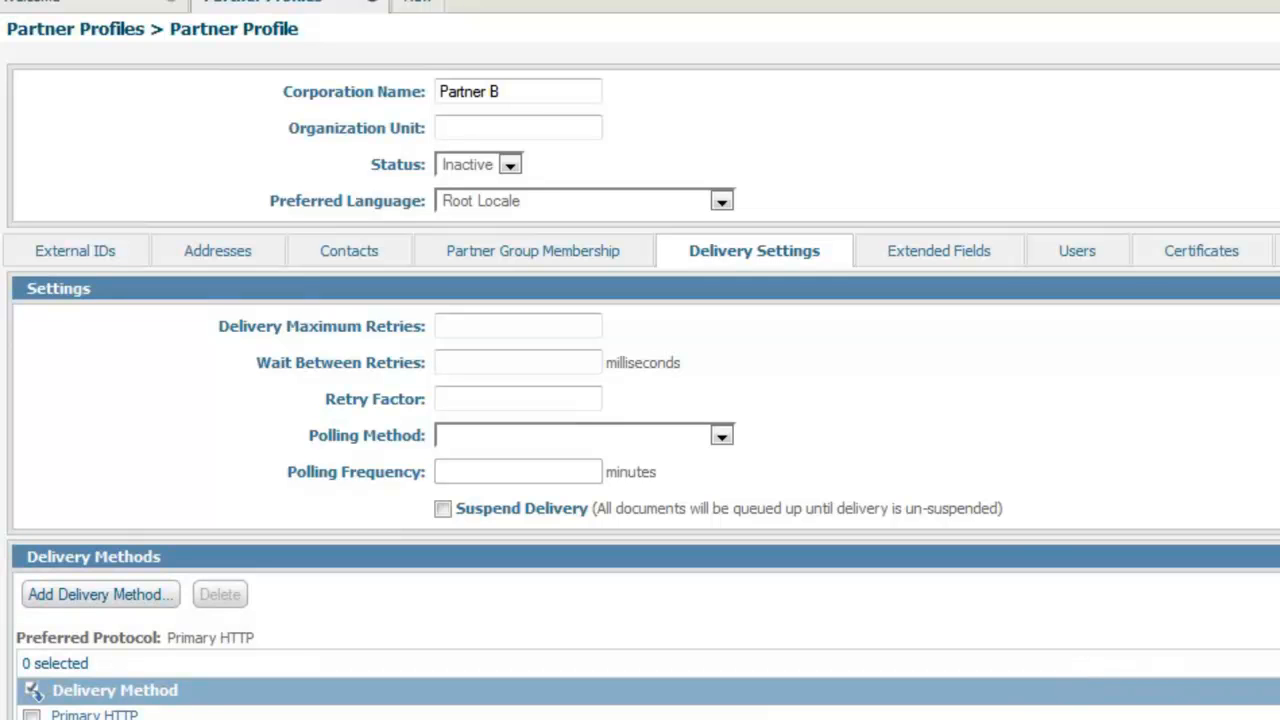
Set delivery maximum retries to 3, wait between retries to 6000 milliseconds, and retry factor to 3.
scroll(640, 400, "down", 3)
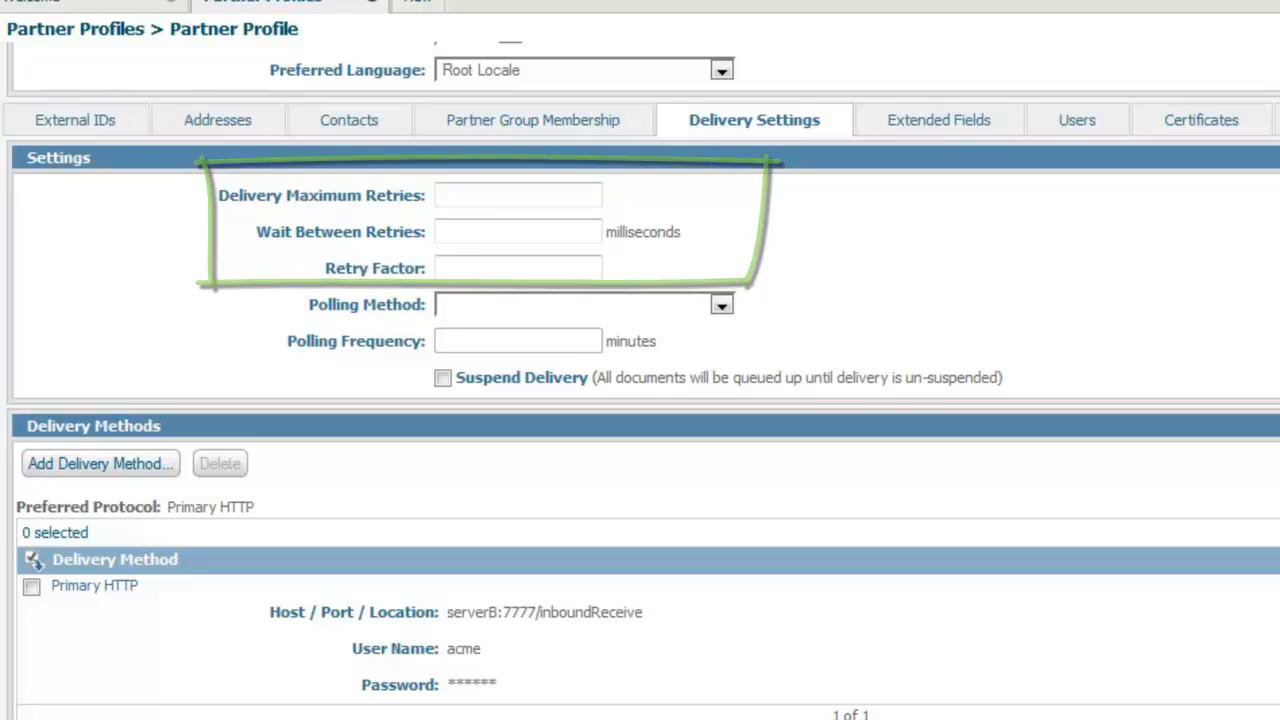
scroll(640, 400, "up", 1)
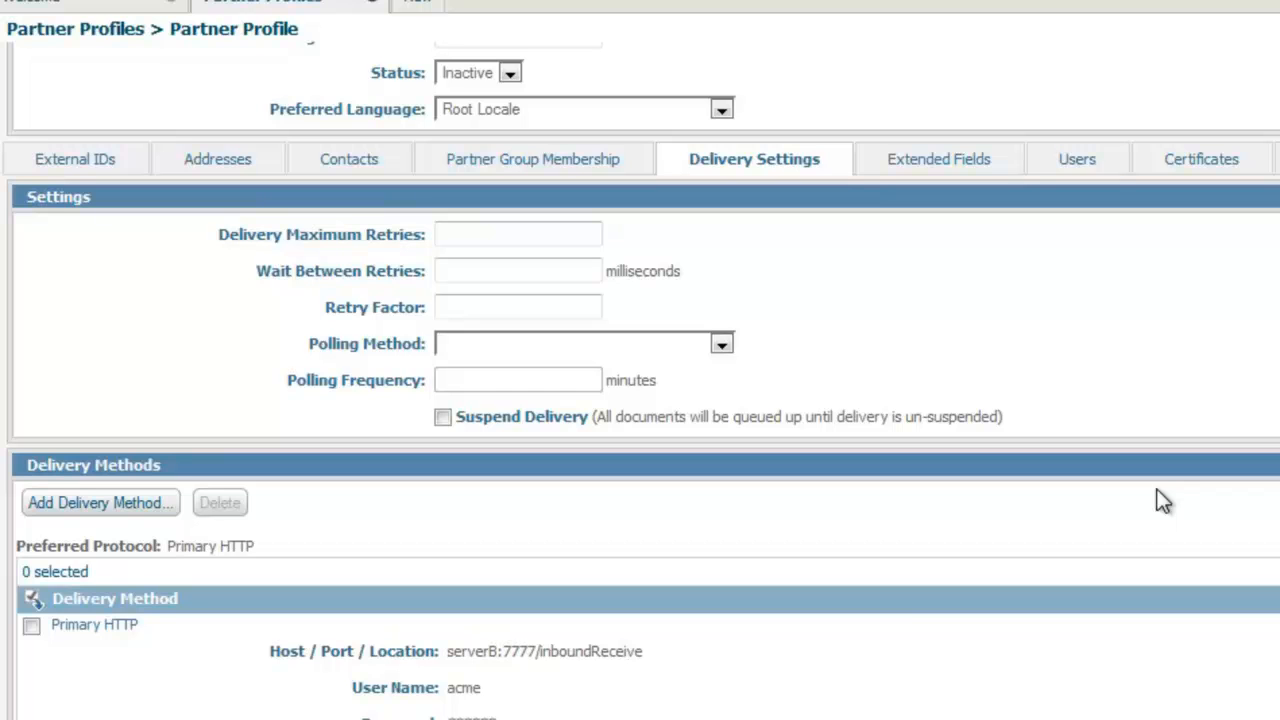
left_click(543, 234)
type("3")
left_click(543, 268)
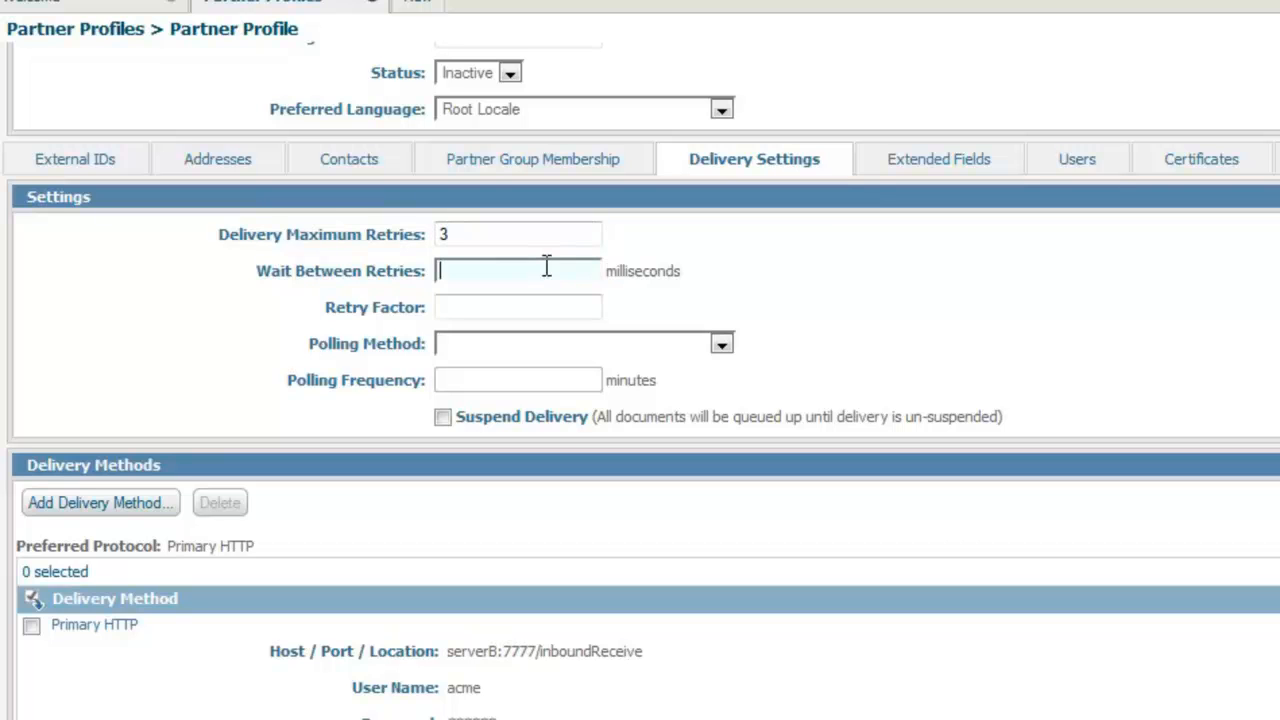
type("6000")
left_click(517, 307)
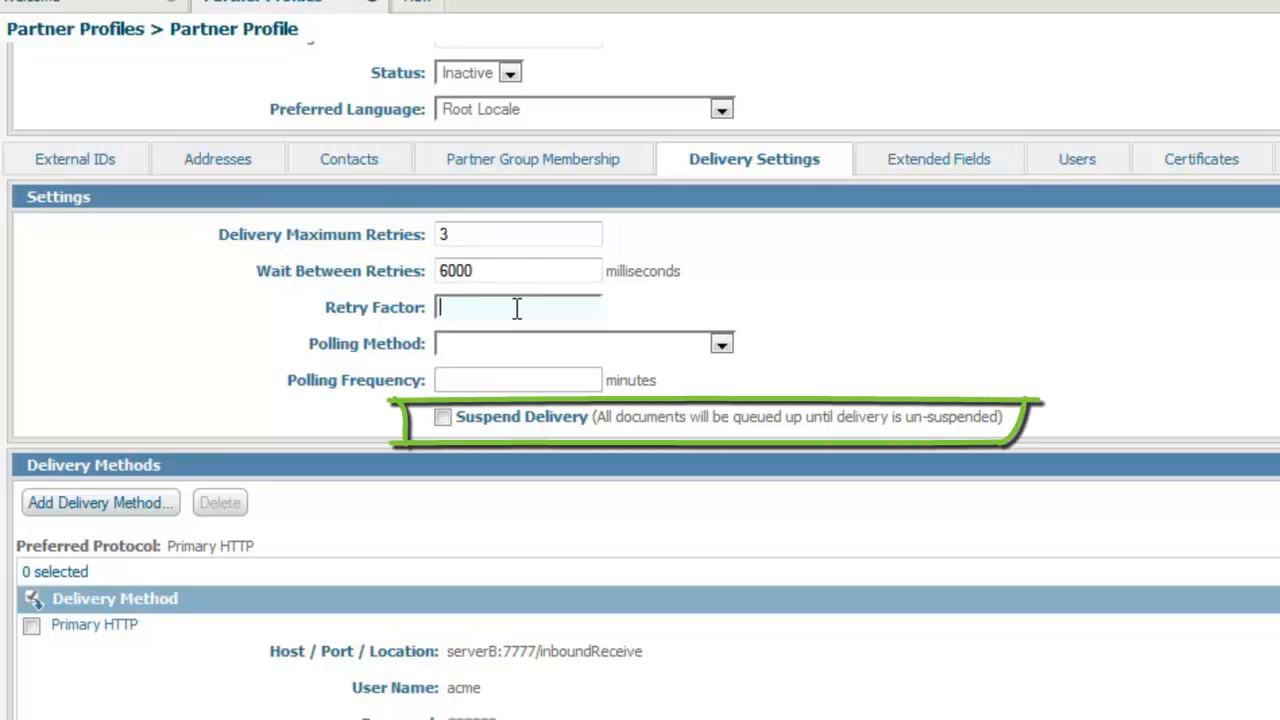
type("3")
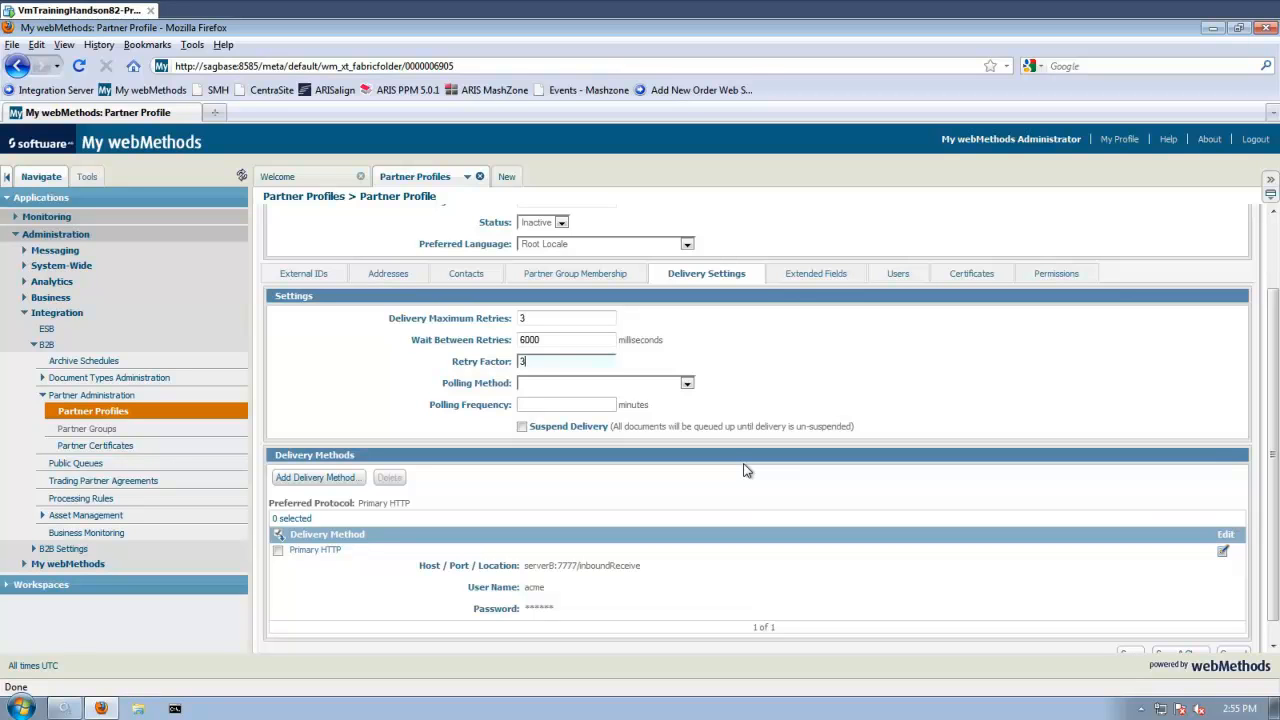
Add a new user for the partner, entering the user name and the password twice.
left_click(791, 278)
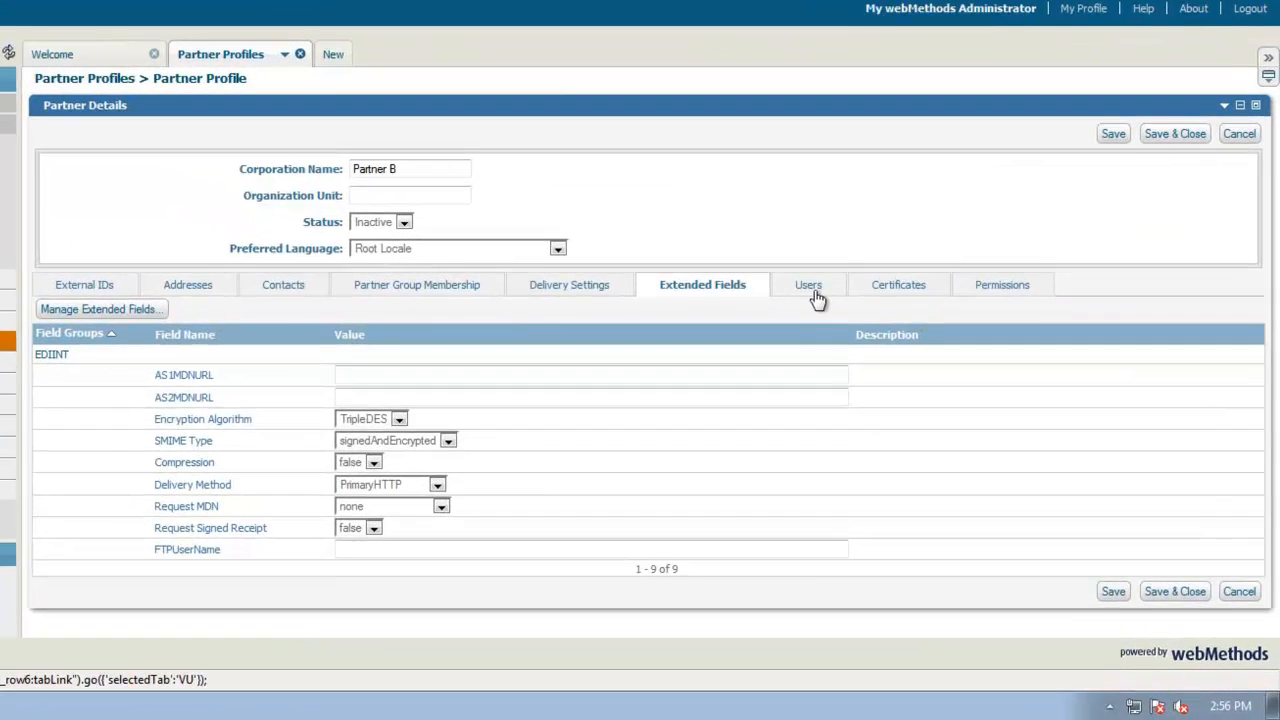
left_click(887, 360)
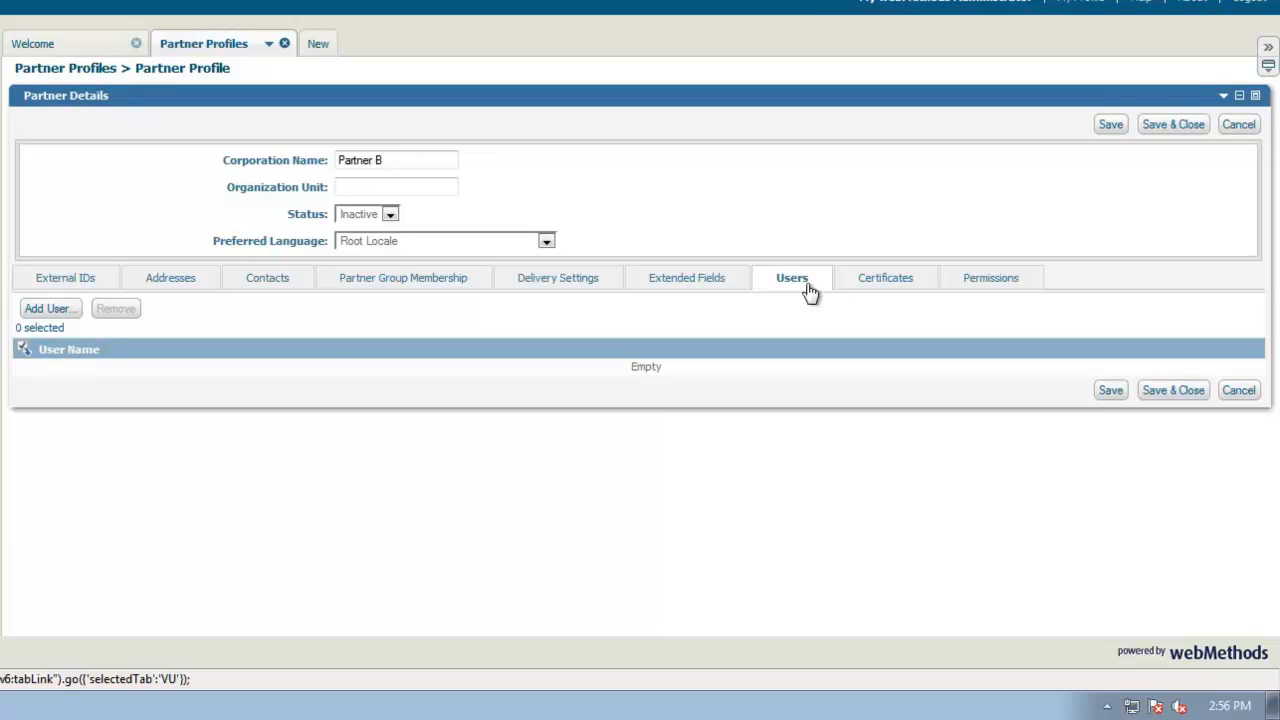
left_click(48, 309)
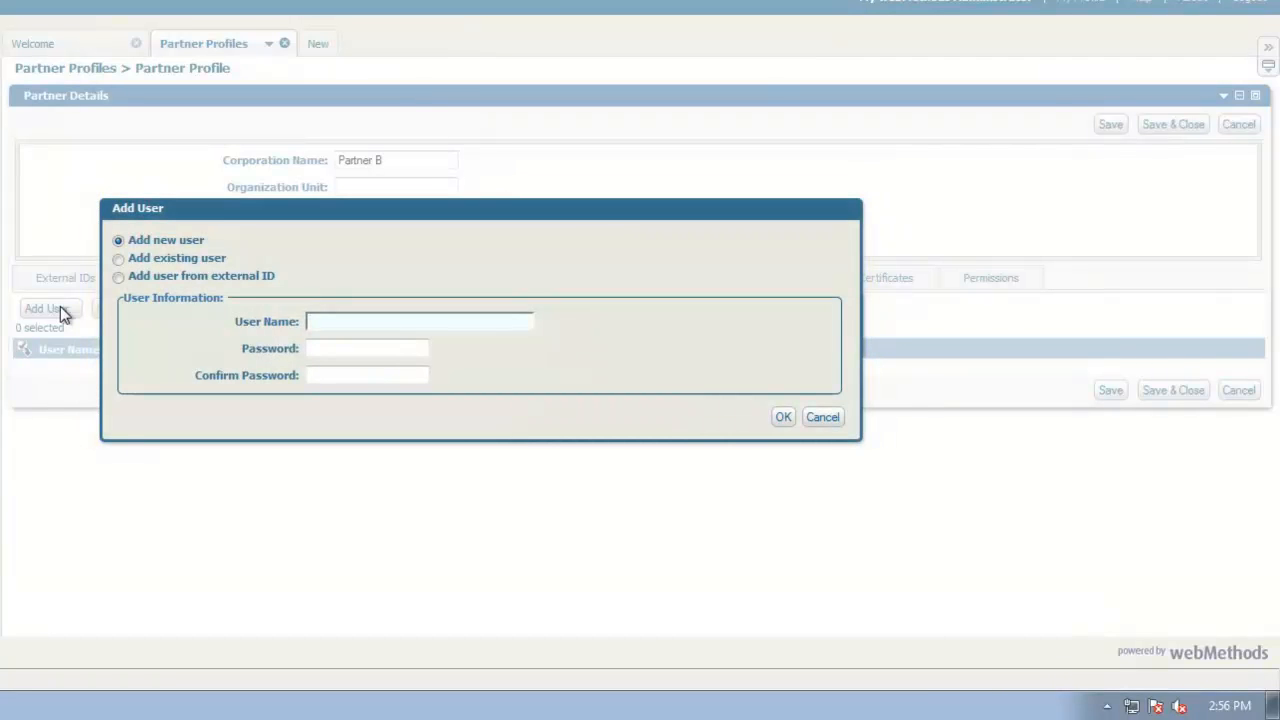
key("Tab")
type("******")
key("Tab")
type("******")
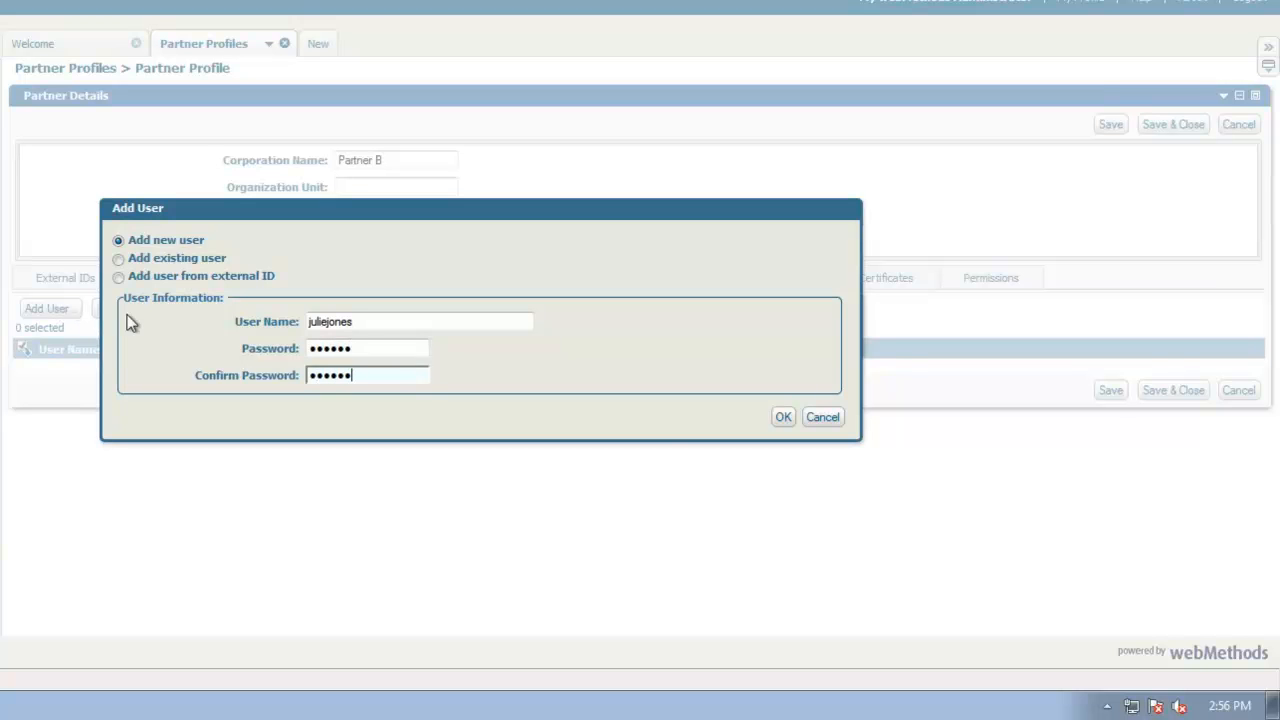
left_click(785, 420)
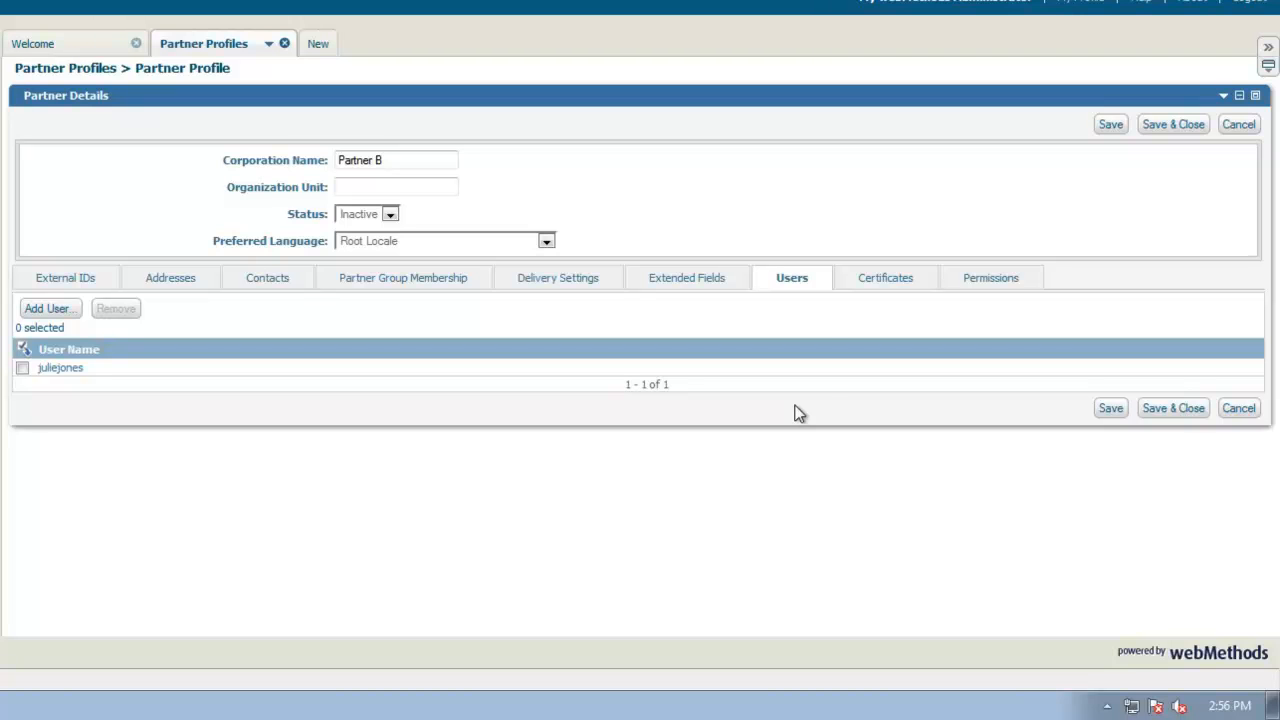
Set the partner's status to Active and save and close the partner profile.
left_click(872, 282)
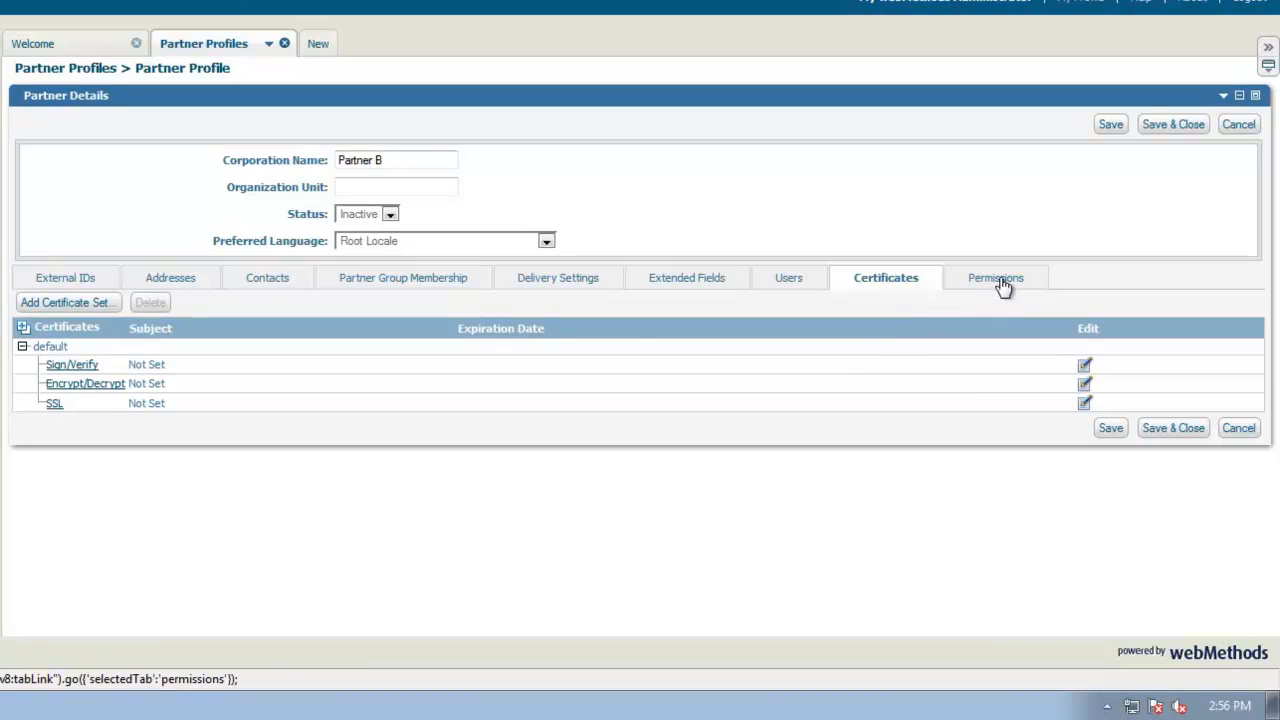
left_click(998, 300)
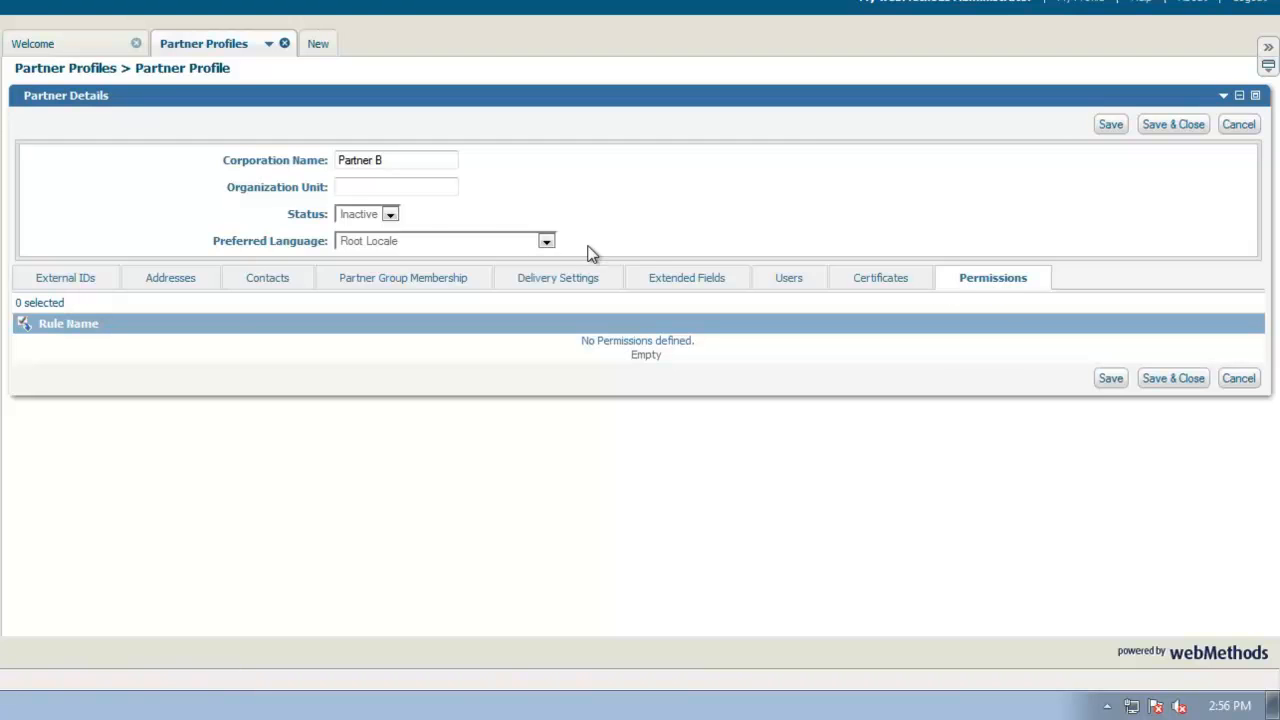
left_click(390, 219)
left_click(376, 245)
left_click(1166, 384)
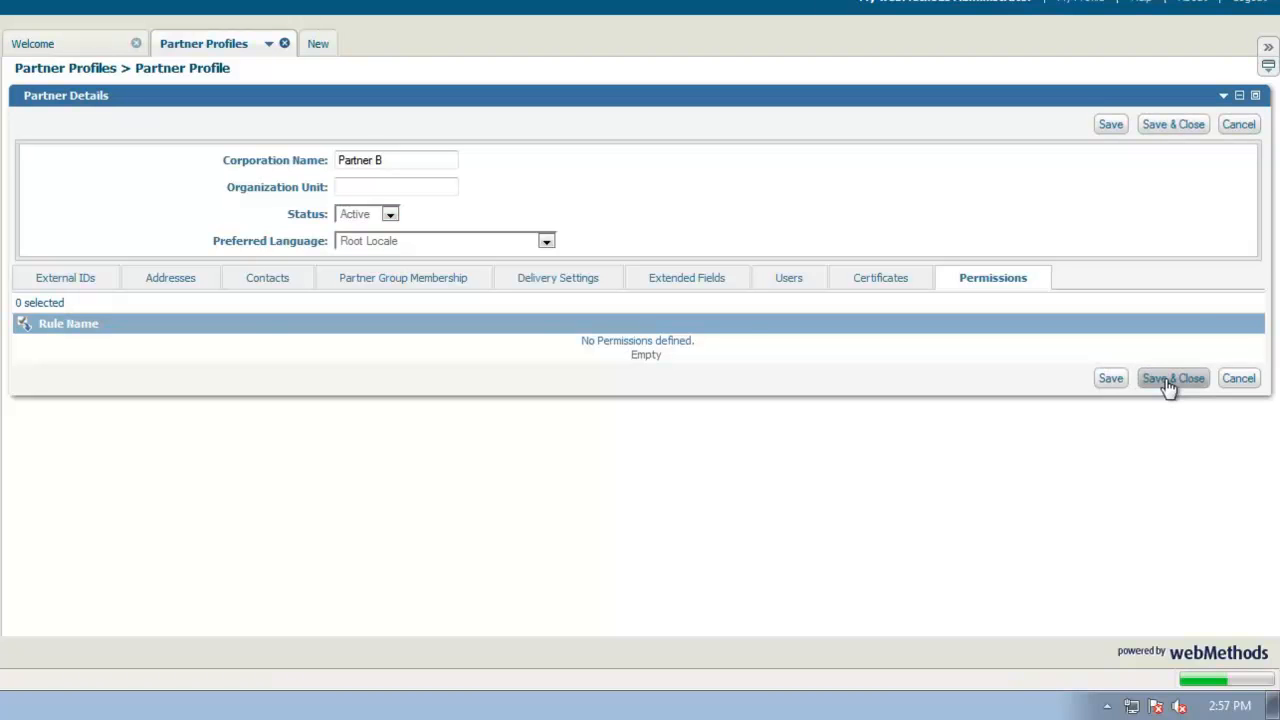